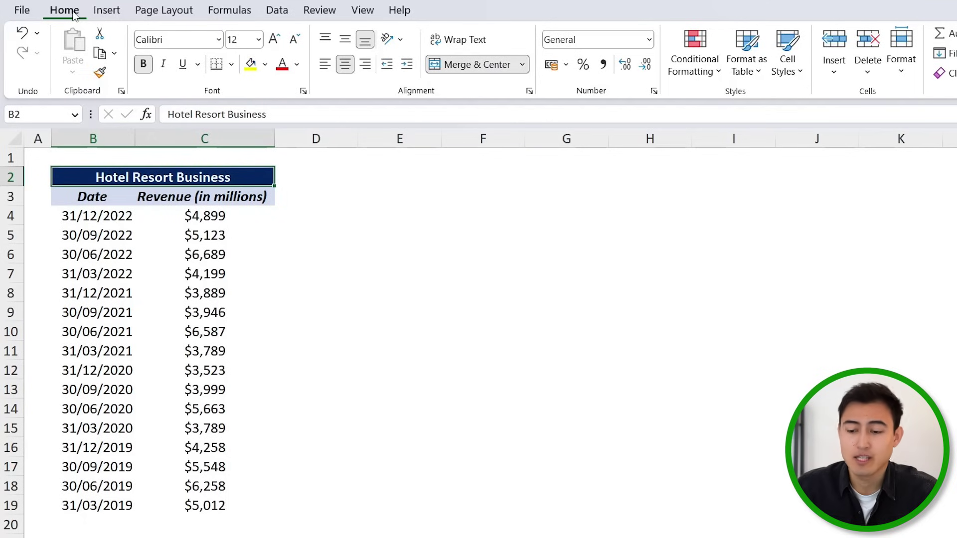
Check the revenue and date cell formats, then select B3:C19 including headers.
click(167, 240)
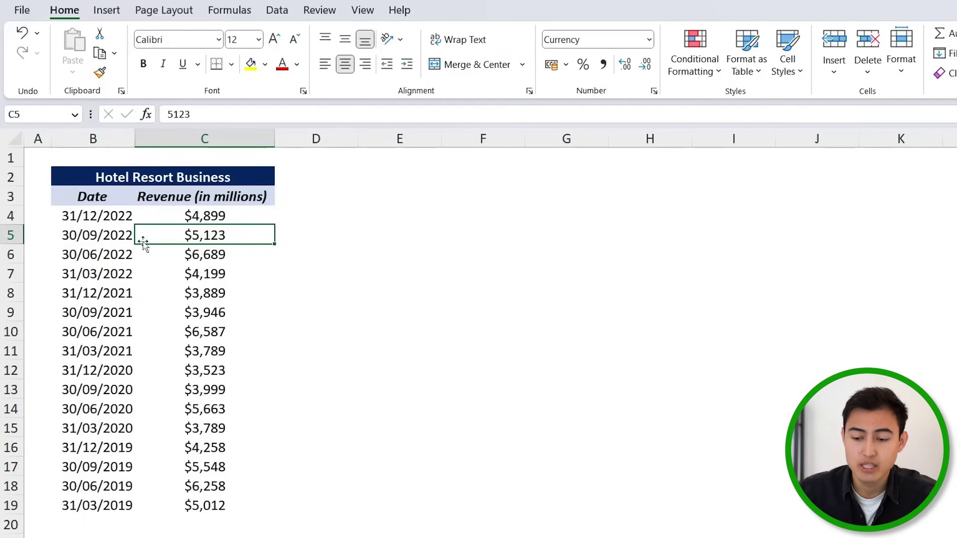
key(Left)
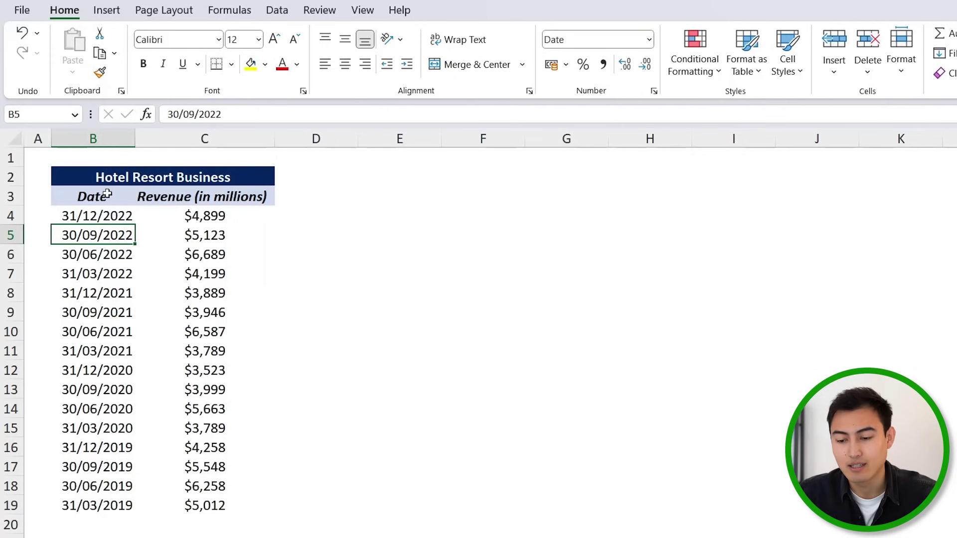
drag(107, 194, 219, 503)
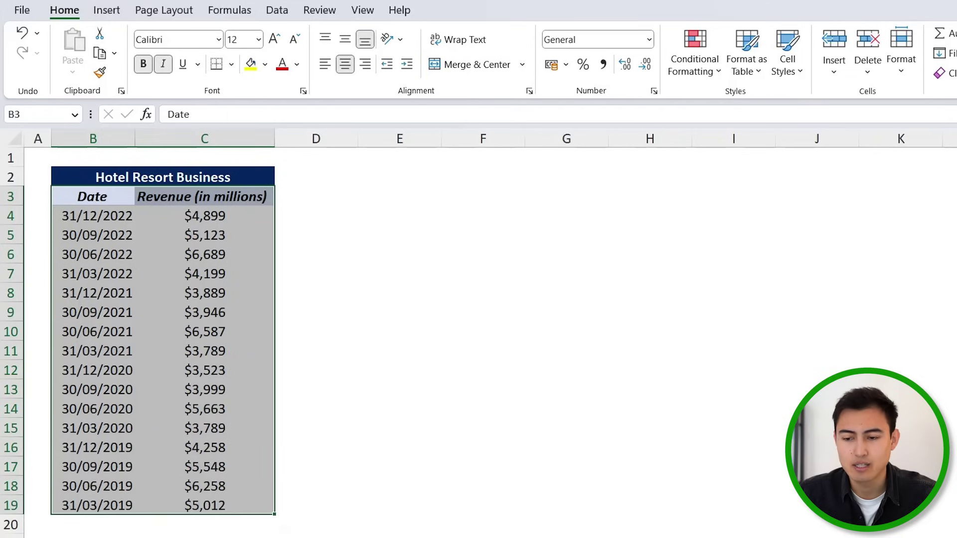
Insert the recommended Line chart of quarterly revenue from Recommended Charts.
click(106, 11)
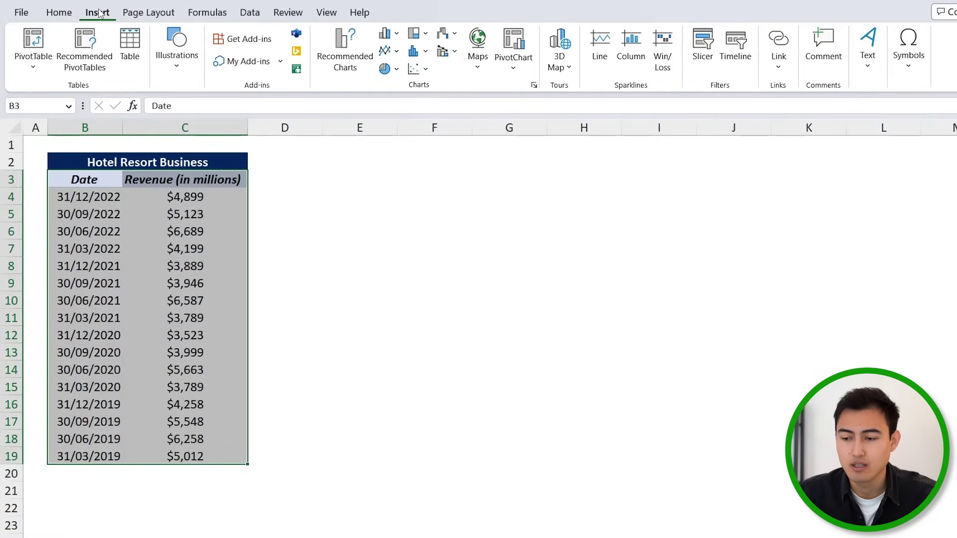
click(353, 52)
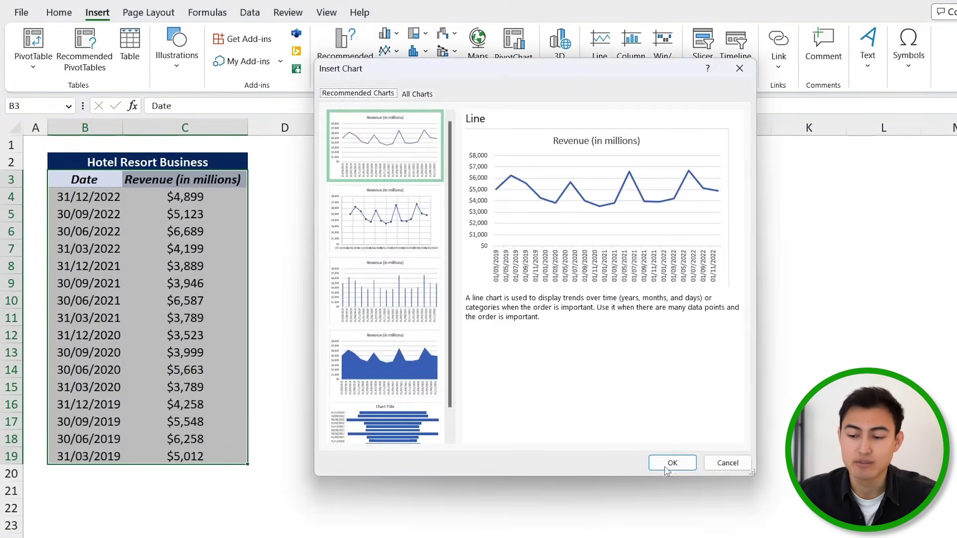
click(669, 463)
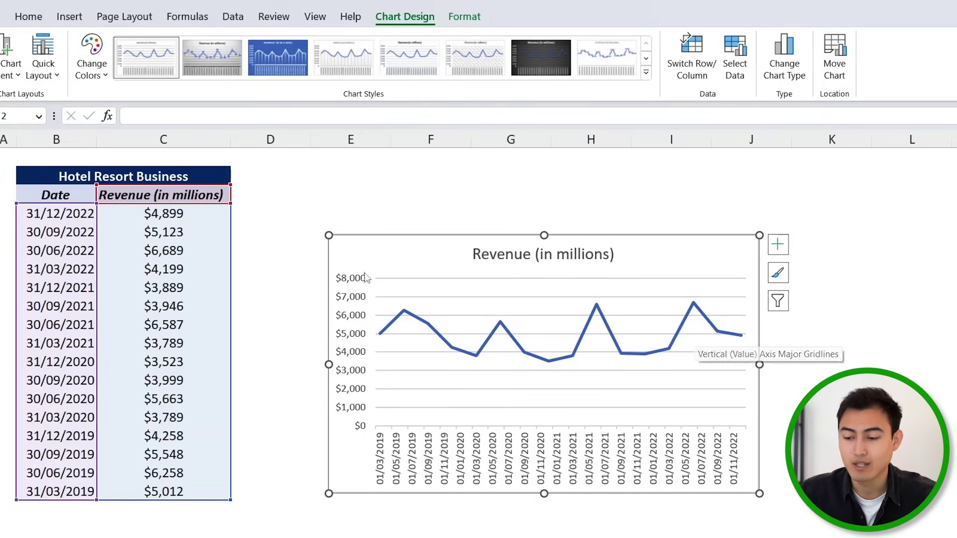
Delete the line chart and create a Forecast Sheet of revenue through 31/12/2024 with confidence bounds.
key(Delete)
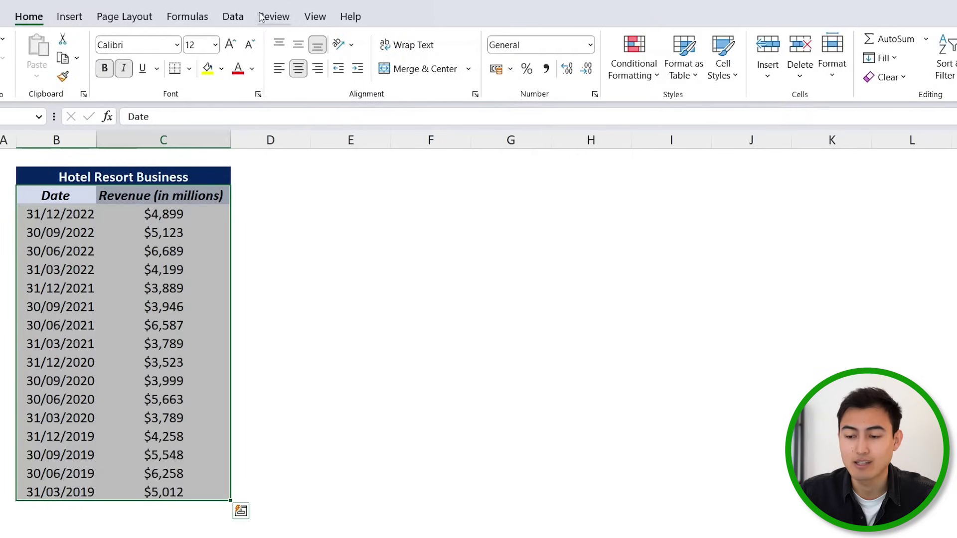
click(232, 16)
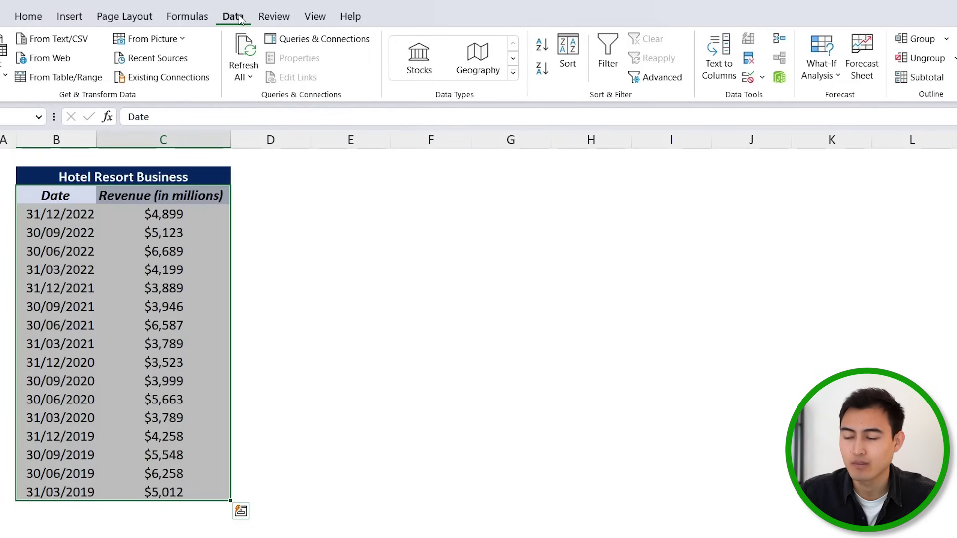
click(851, 45)
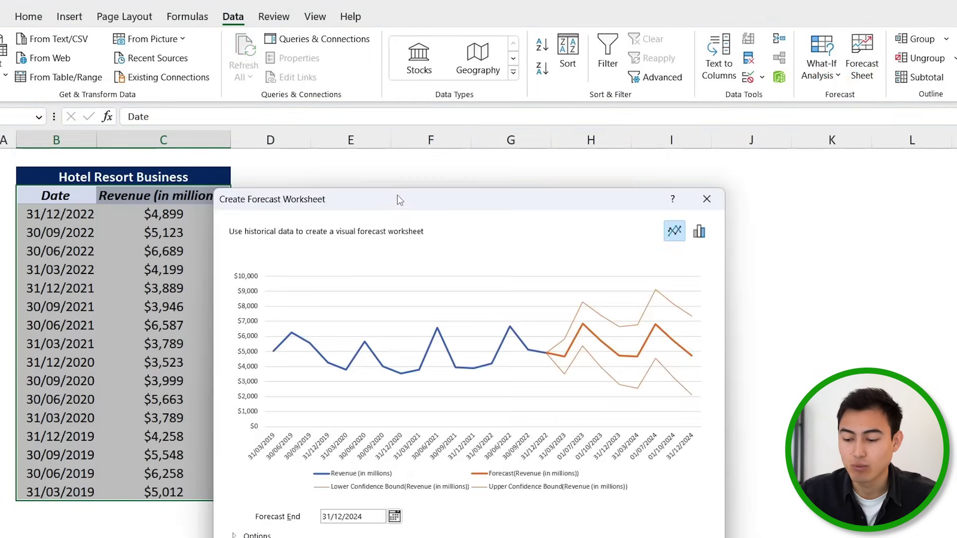
drag(398, 198, 397, 165)
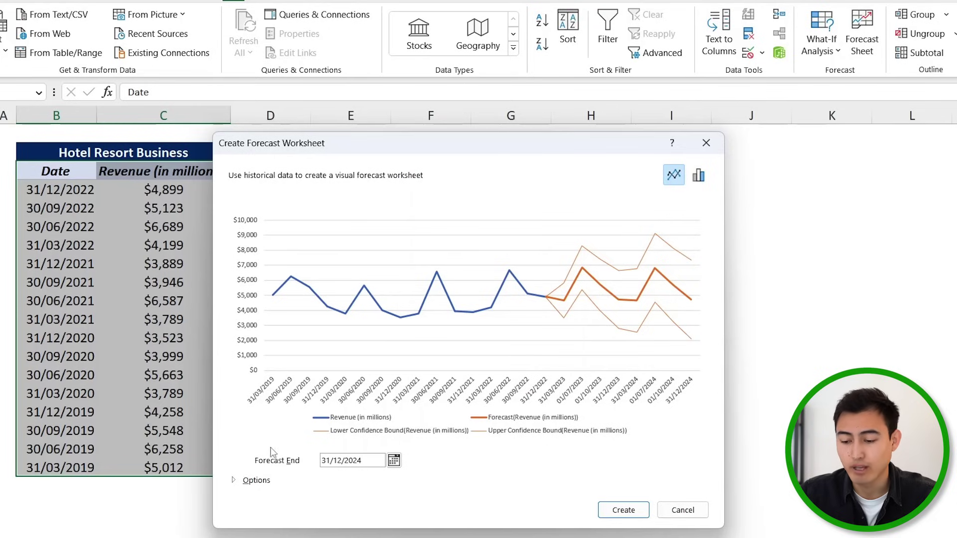
click(250, 481)
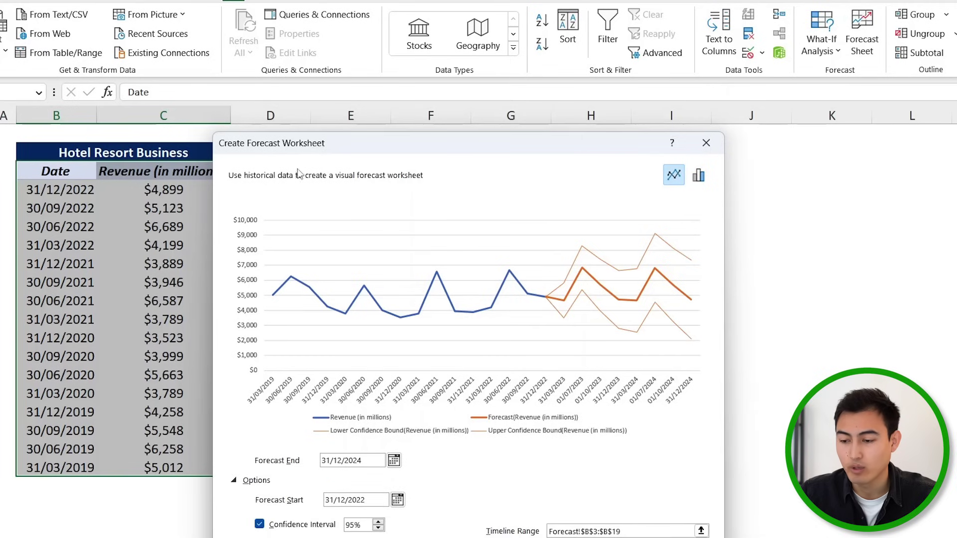
drag(345, 150, 348, 40)
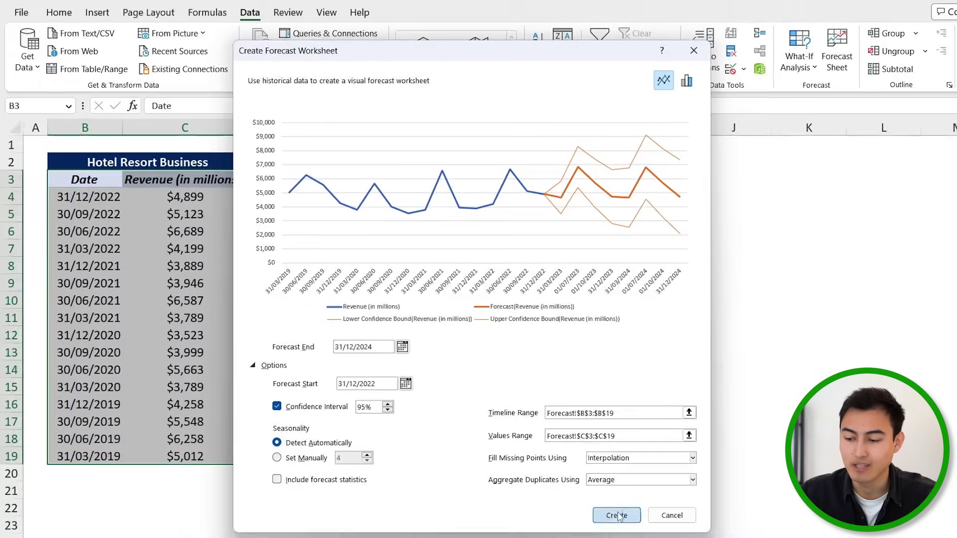
click(627, 531)
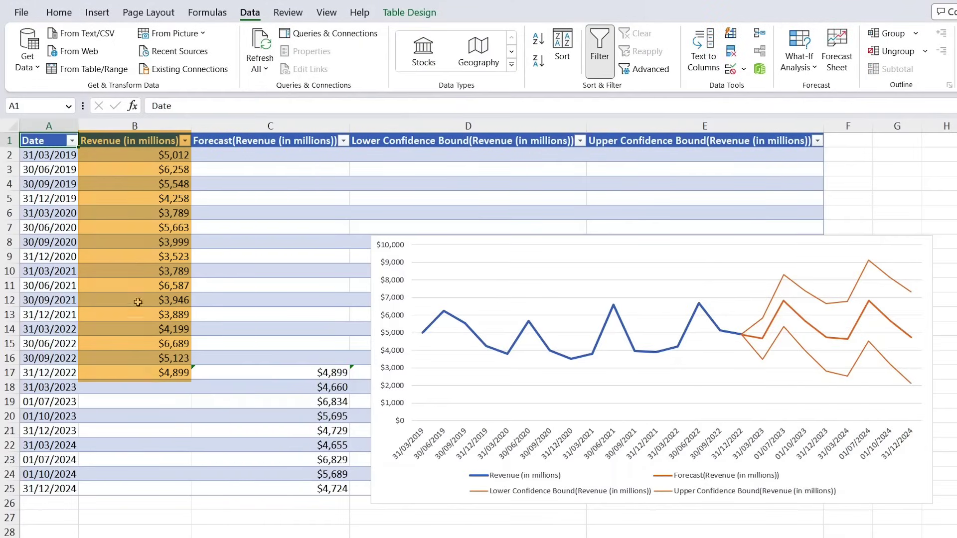
Select the forecast values C17:C25 to review them.
click(243, 372)
drag(300, 412, 299, 489)
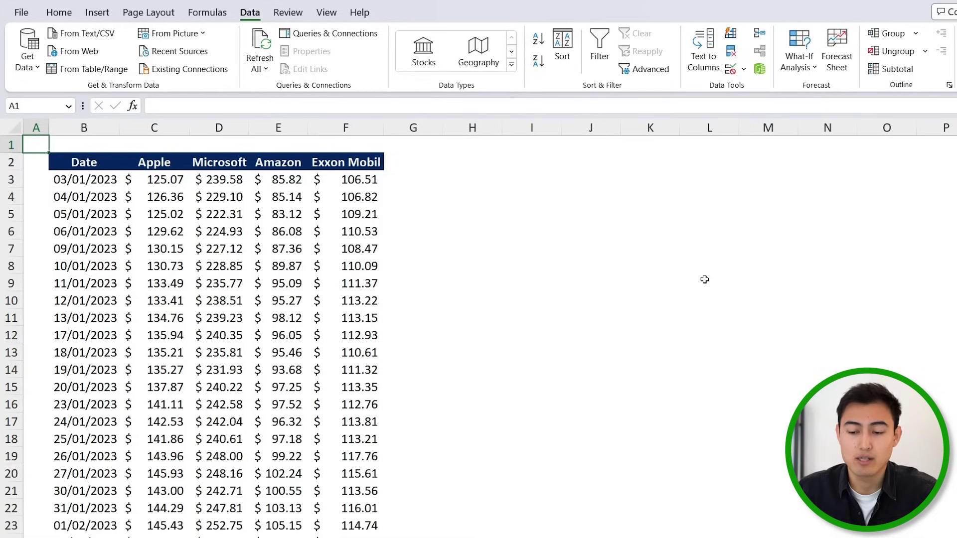
click(126, 180)
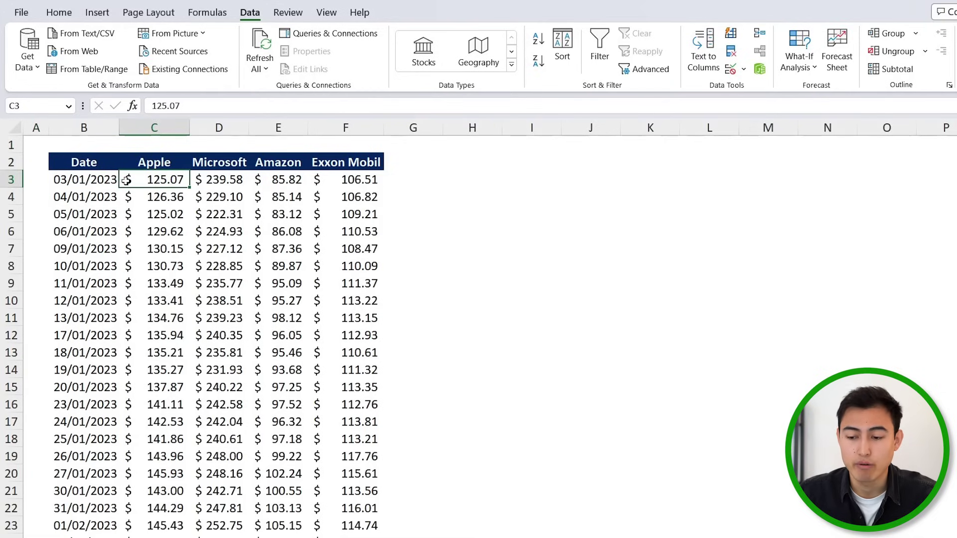
key(Up)
key(Right)
key(Right)
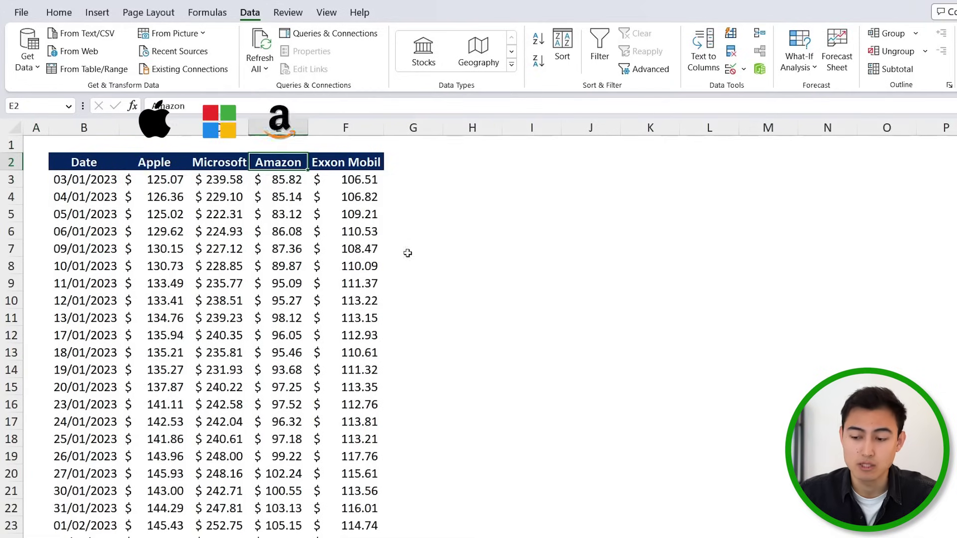
key(Right)
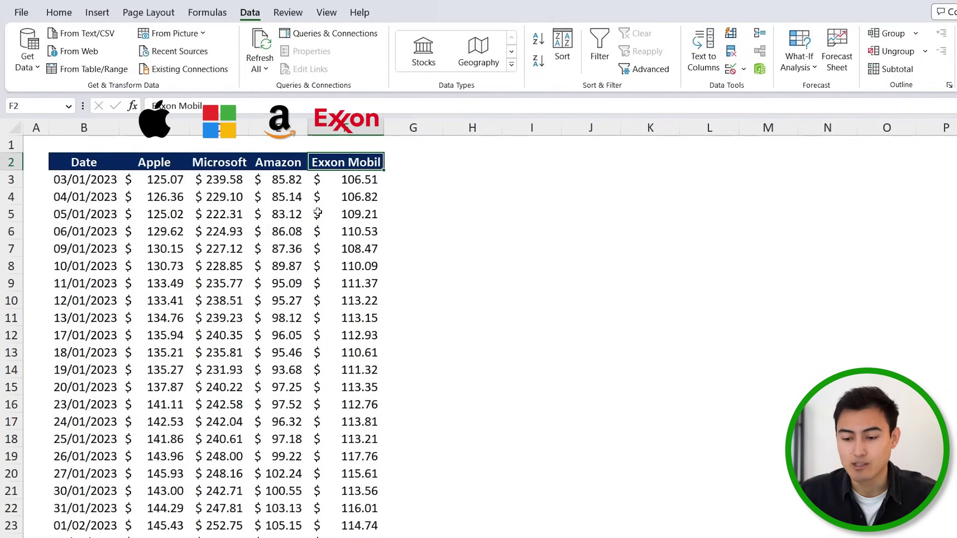
click(89, 208)
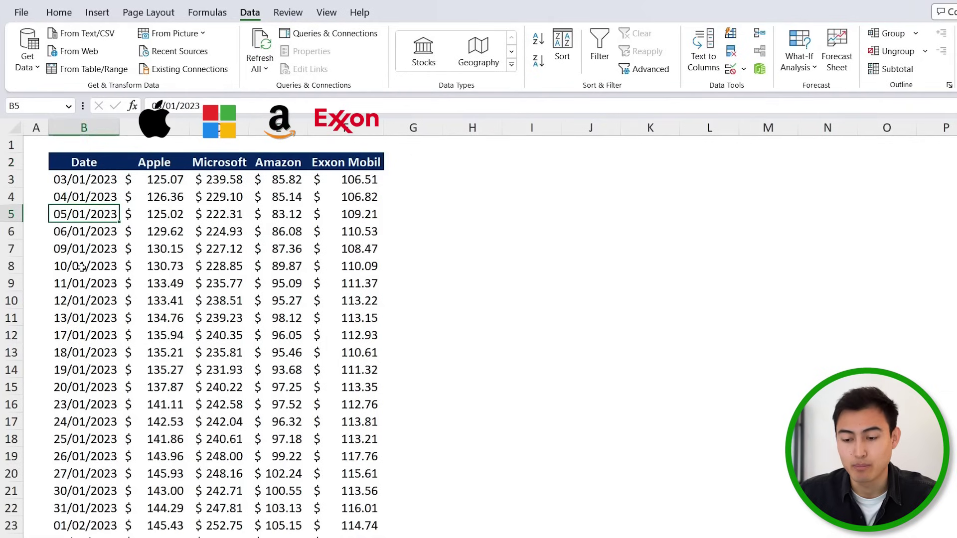
key(Right)
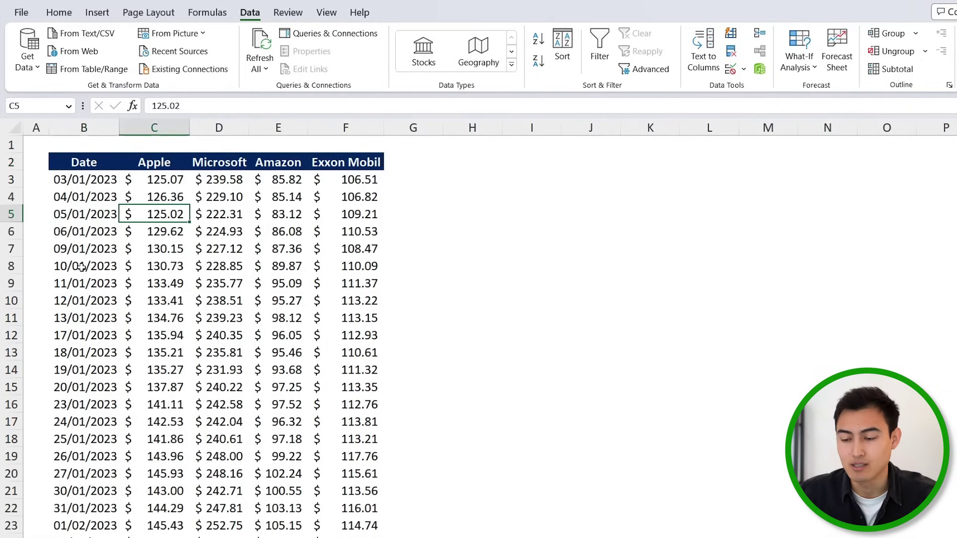
click(186, 162)
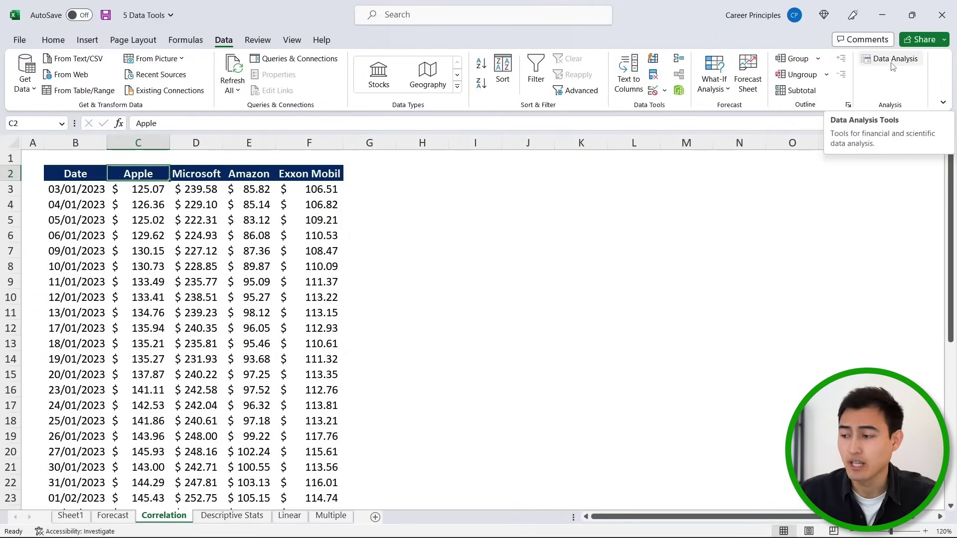
Enable the Analysis ToolPak through File > Options > Excel Add-ins.
click(20, 40)
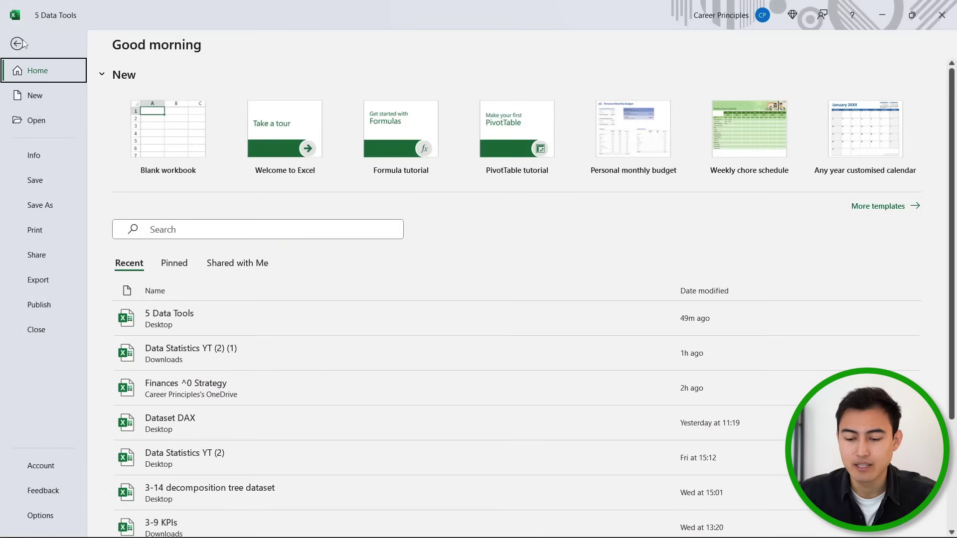
click(46, 513)
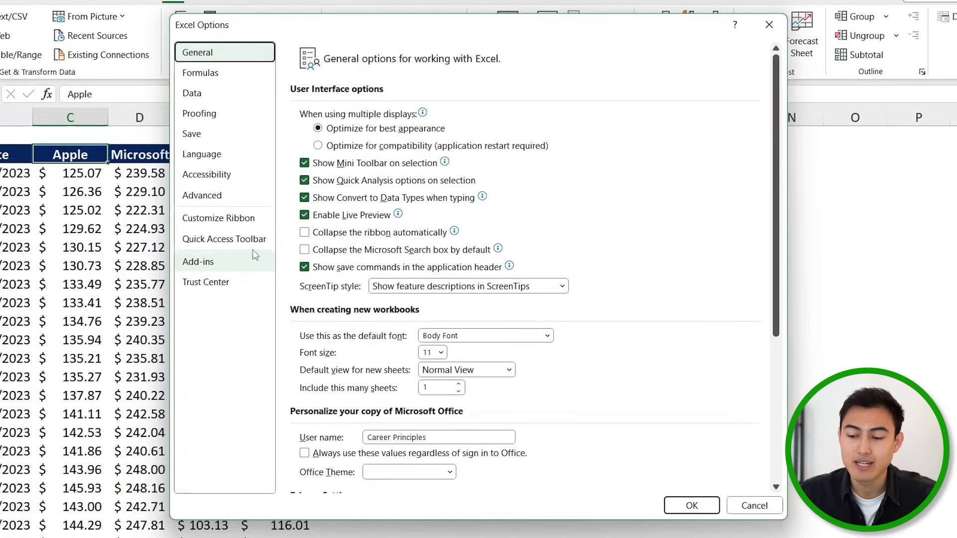
click(241, 260)
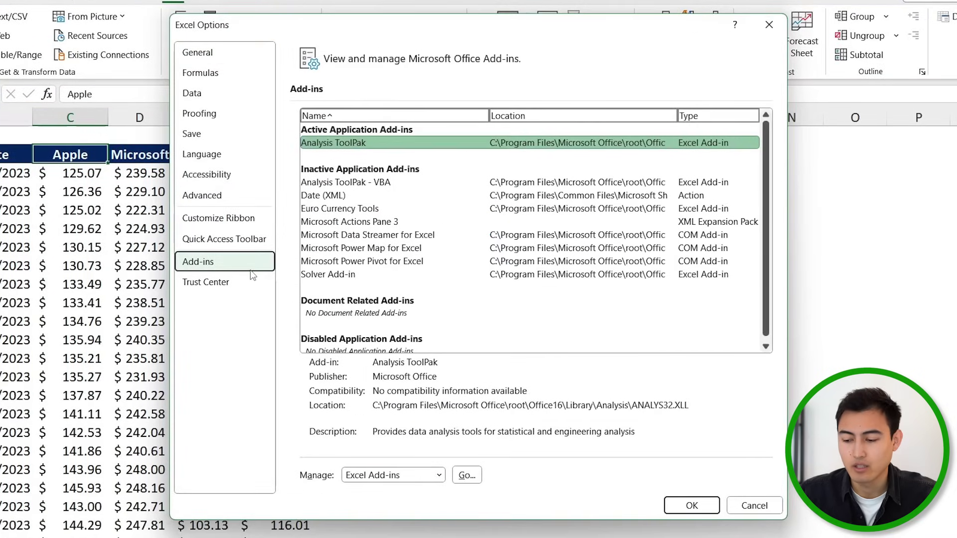
click(467, 475)
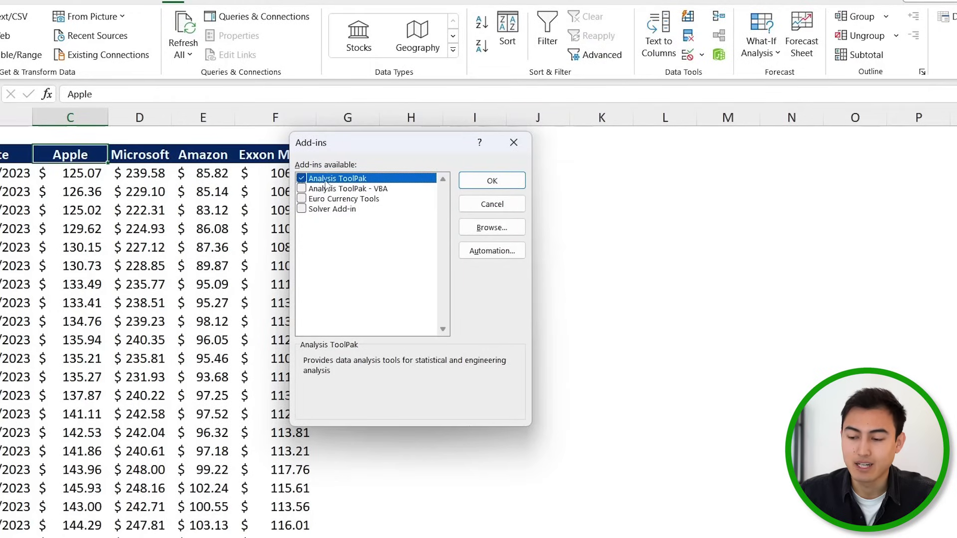
click(490, 180)
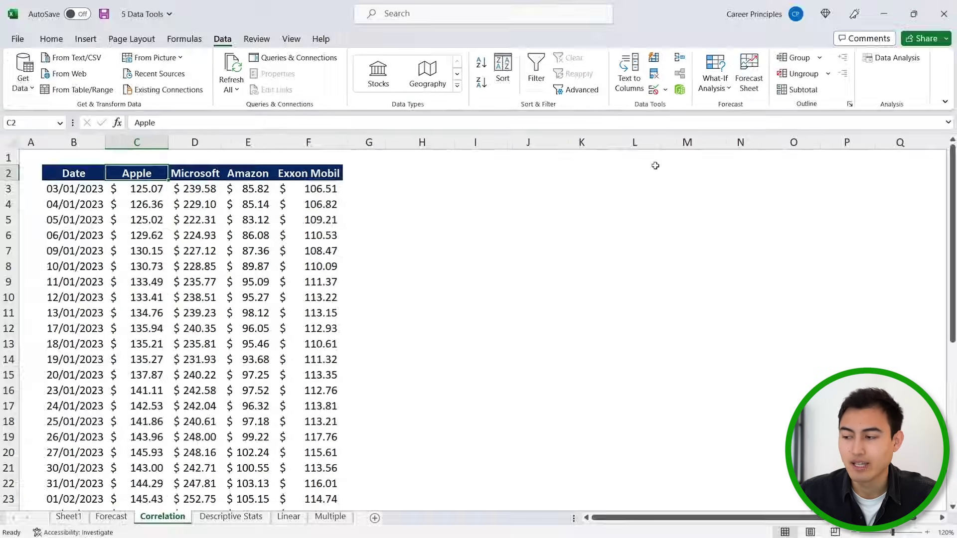
Open the Correlation tool with input range C2:F42 covering the four stock columns.
click(888, 60)
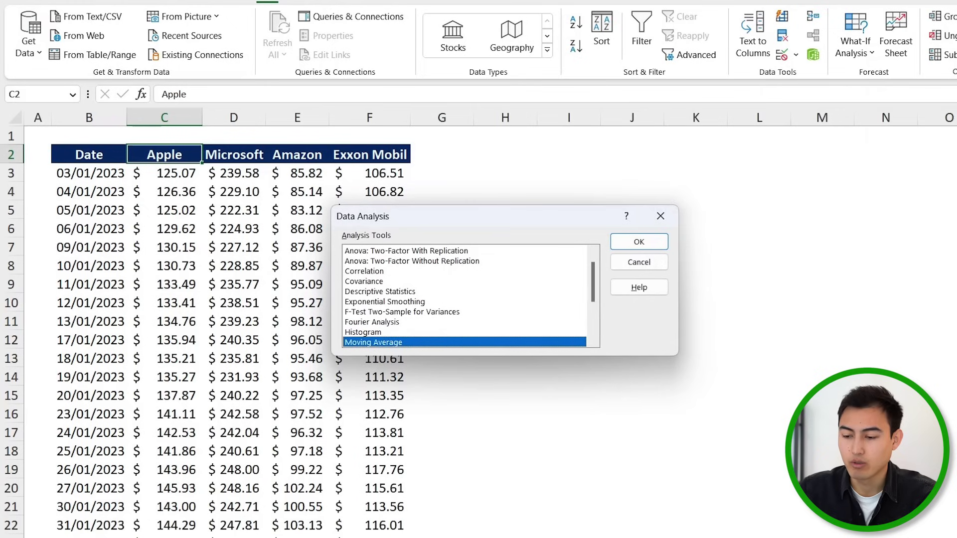
click(364, 271)
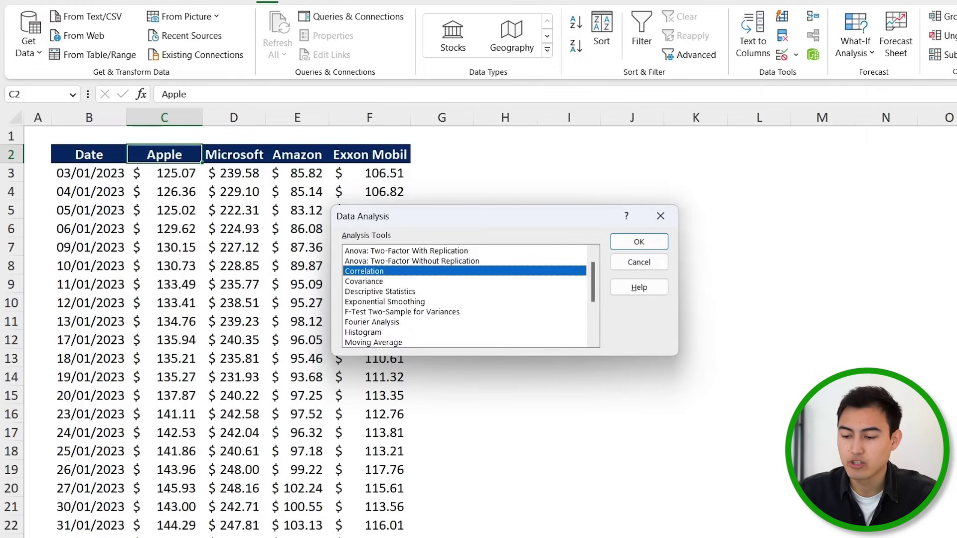
click(639, 243)
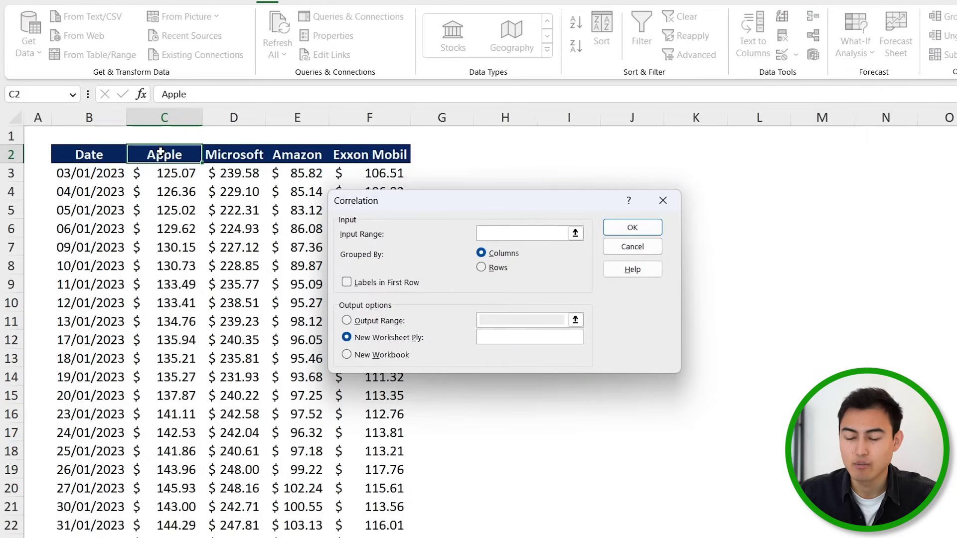
click(191, 155)
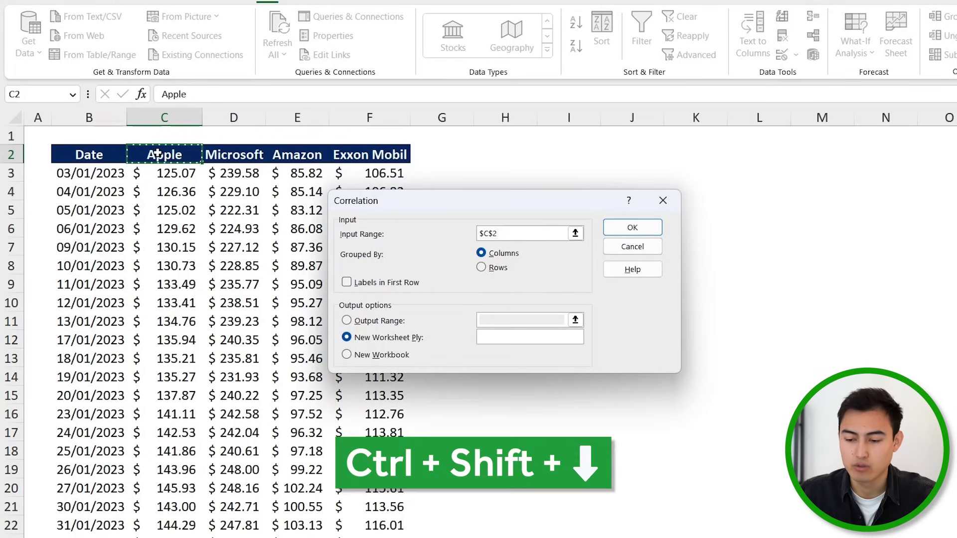
key(ctrl+shift+Down)
key(ctrl+shift+Right)
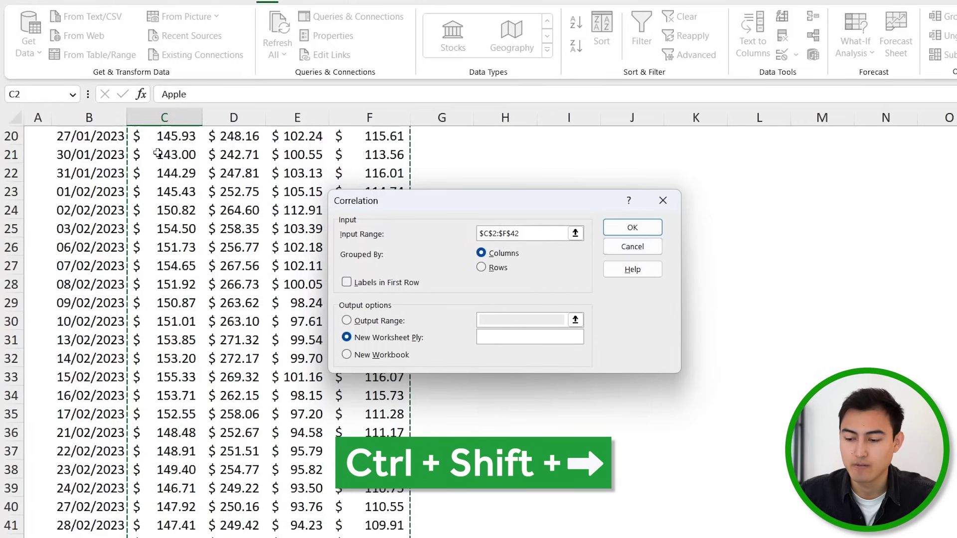
Tick Labels in First Row, set output range $H$2, and run the correlation.
click(347, 283)
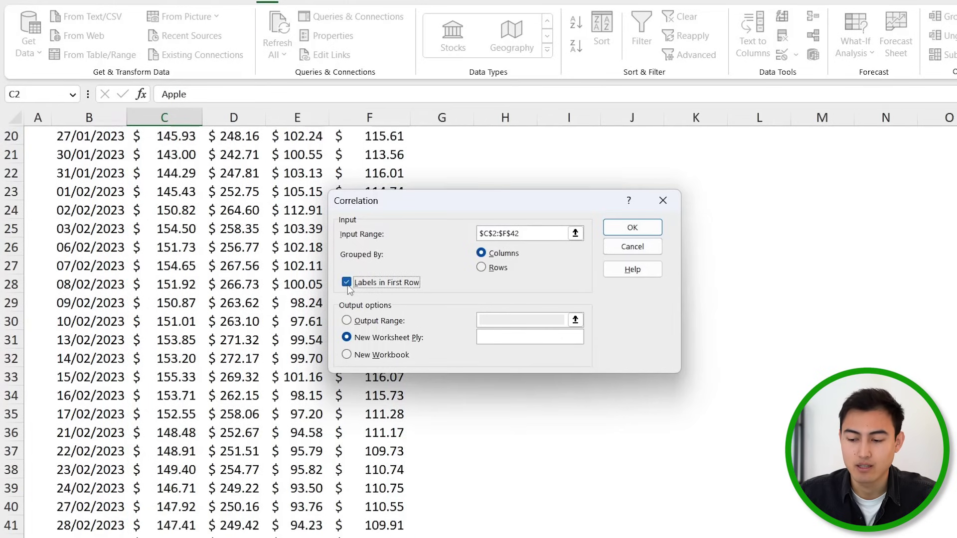
click(374, 321)
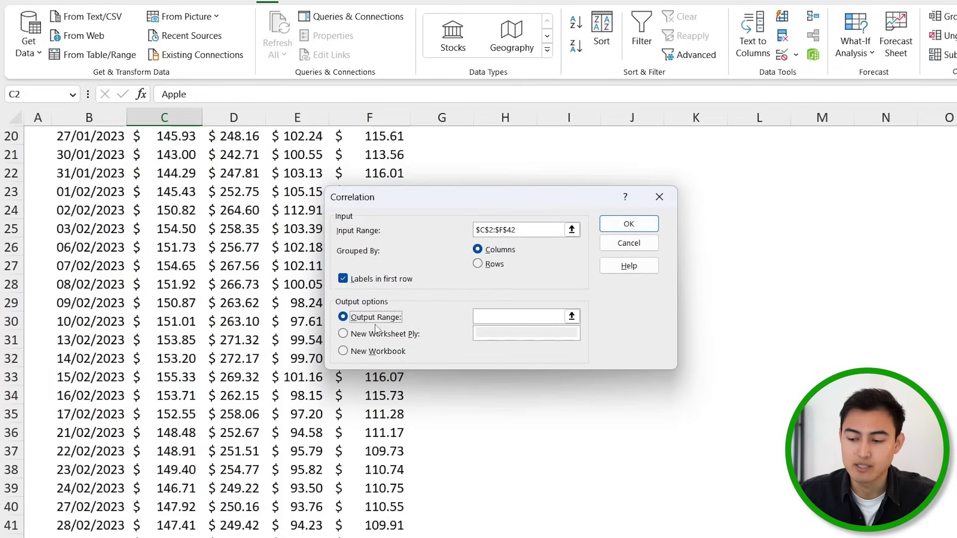
click(571, 316)
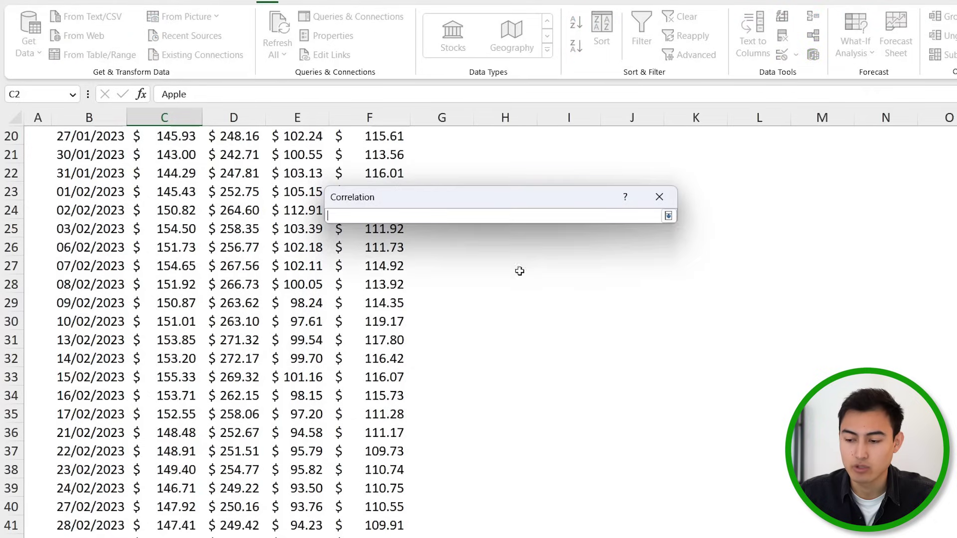
click(465, 160)
key(ctrl+Up)
key(Right)
key(Down)
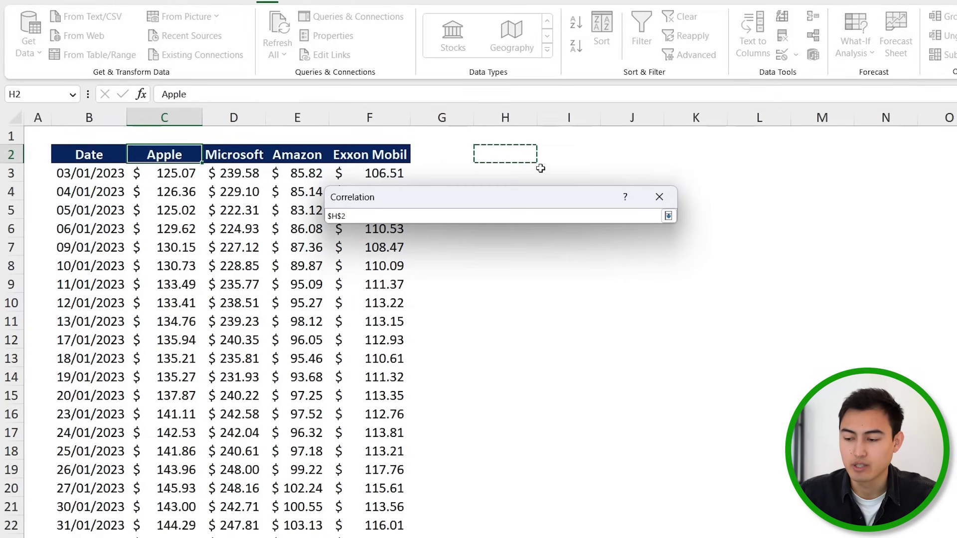
click(667, 215)
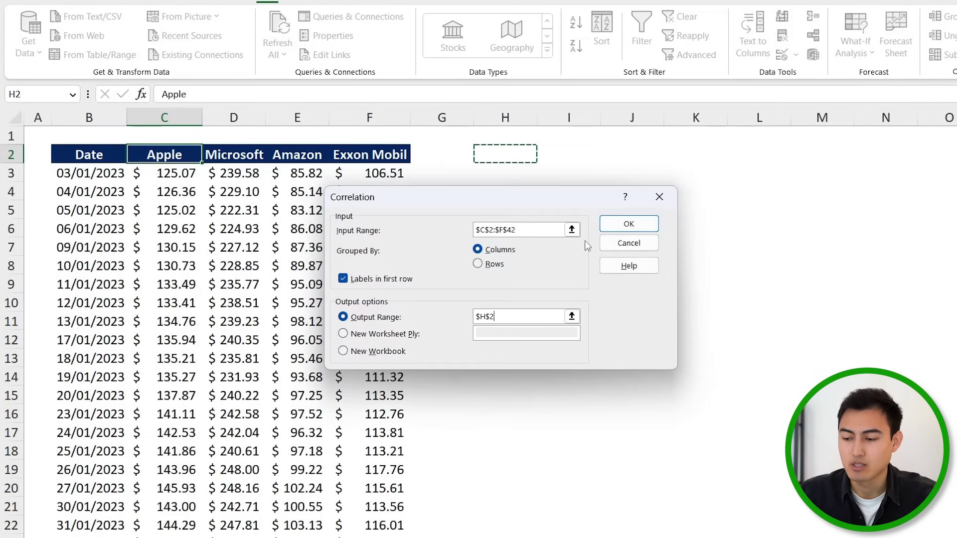
click(626, 222)
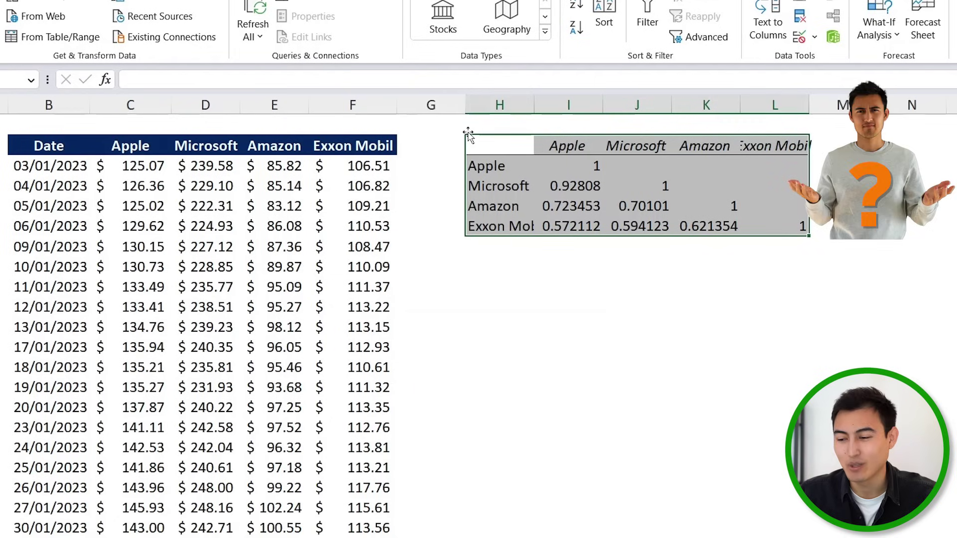
Inspect Apple's correlations with itself, Microsoft and Exxon Mobil in the matrix.
click(464, 136)
click(471, 142)
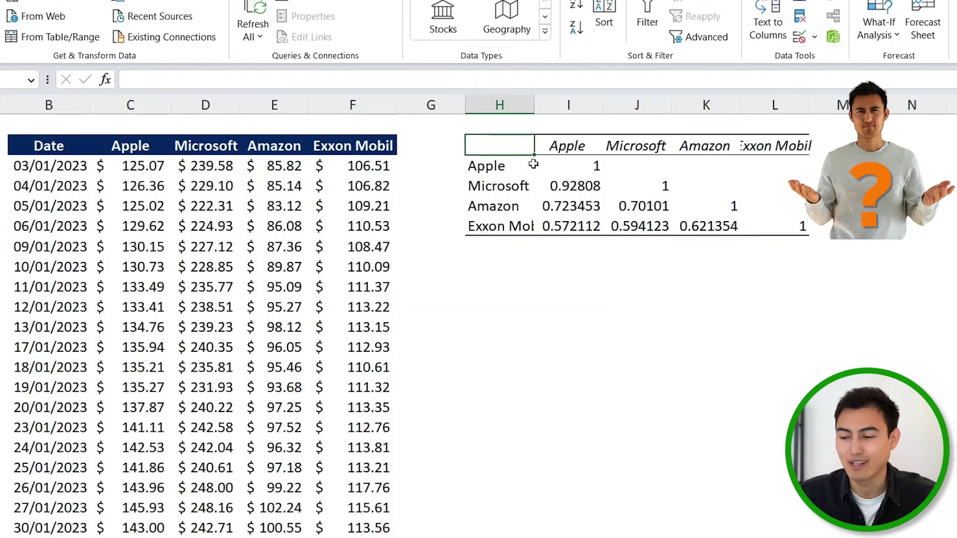
click(579, 172)
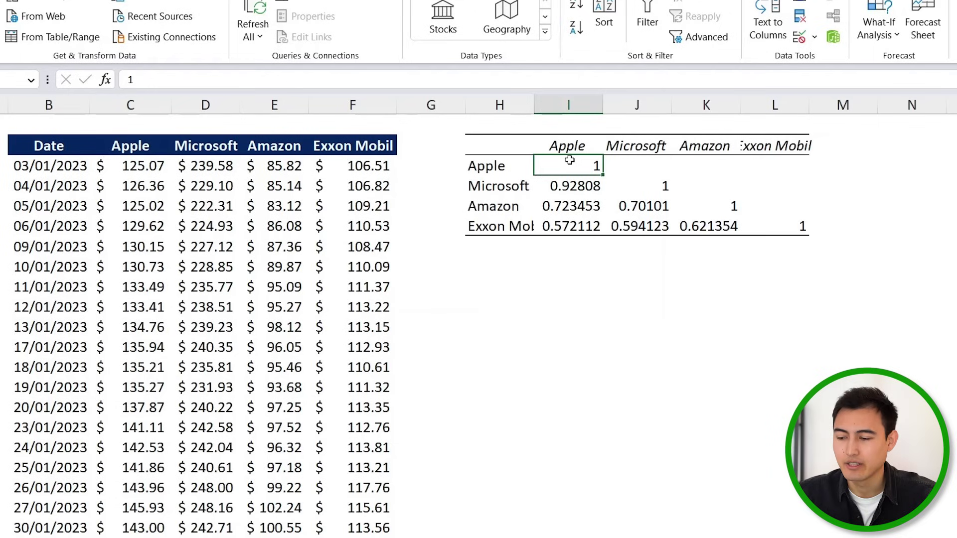
key(Down)
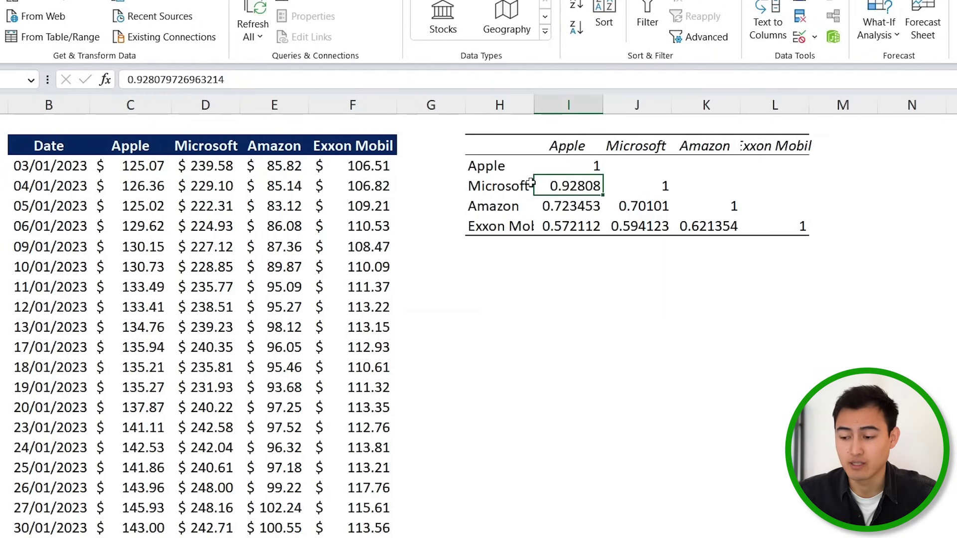
click(565, 227)
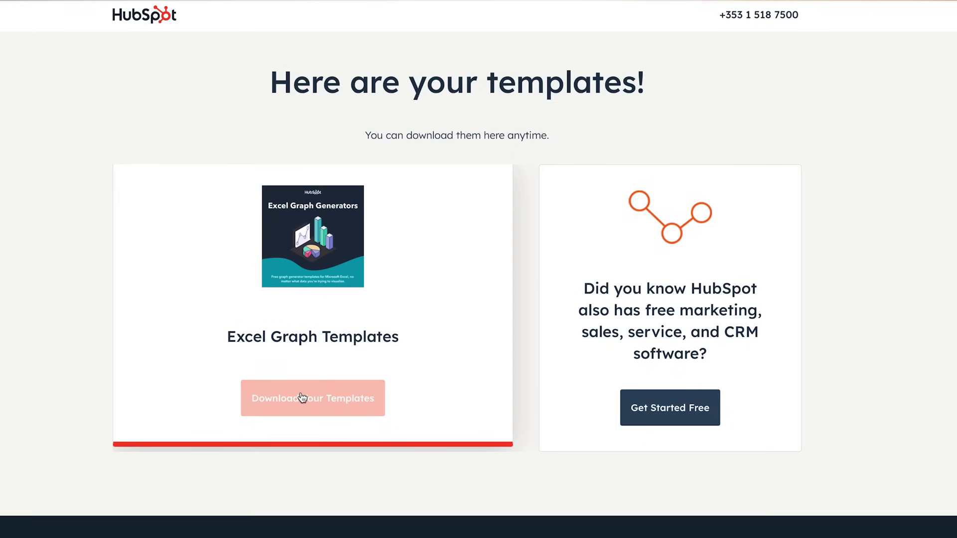
Download the Excel Graph Templates from the HubSpot page.
click(302, 397)
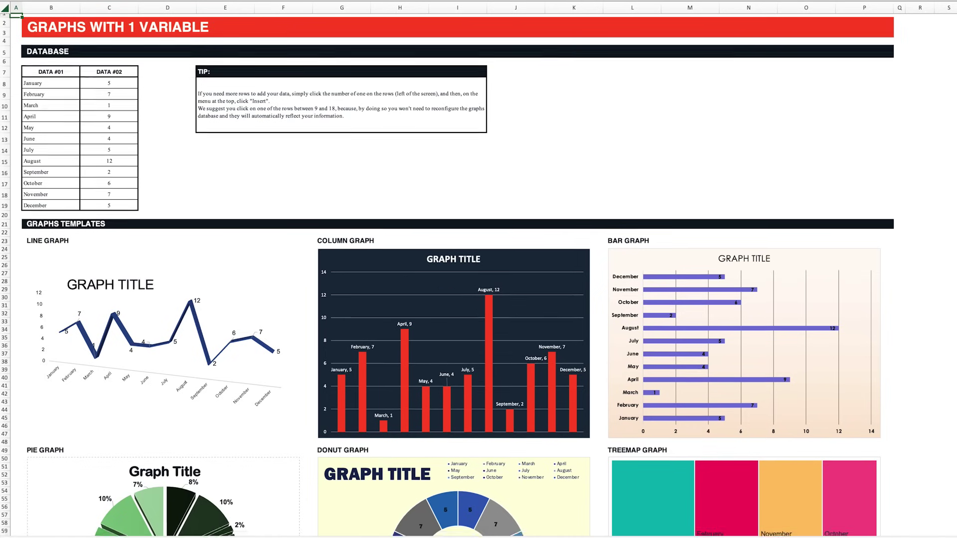
Enter 20 for February and 5 for March, then browse the two- and three-variable sheets.
scroll(479, 269, down, 10)
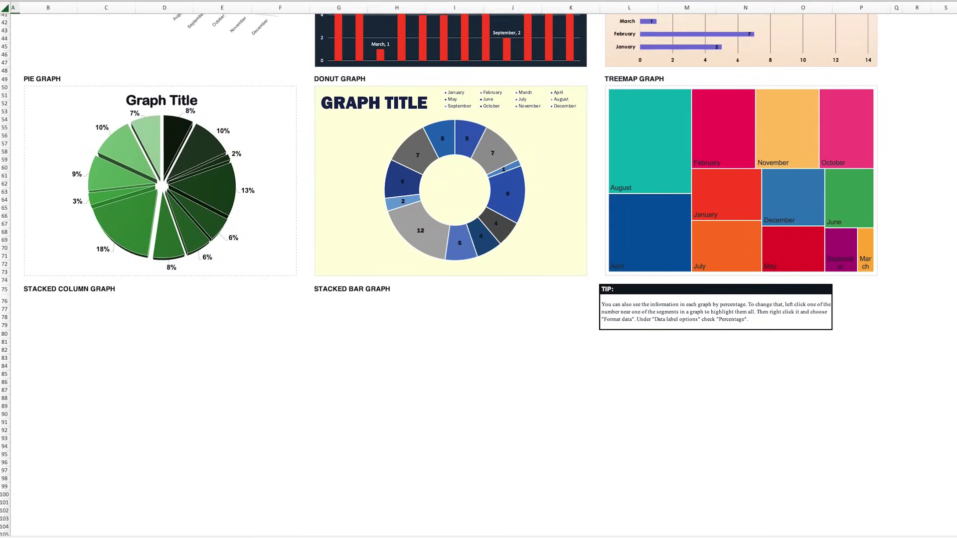
scroll(478, 269, up, 2)
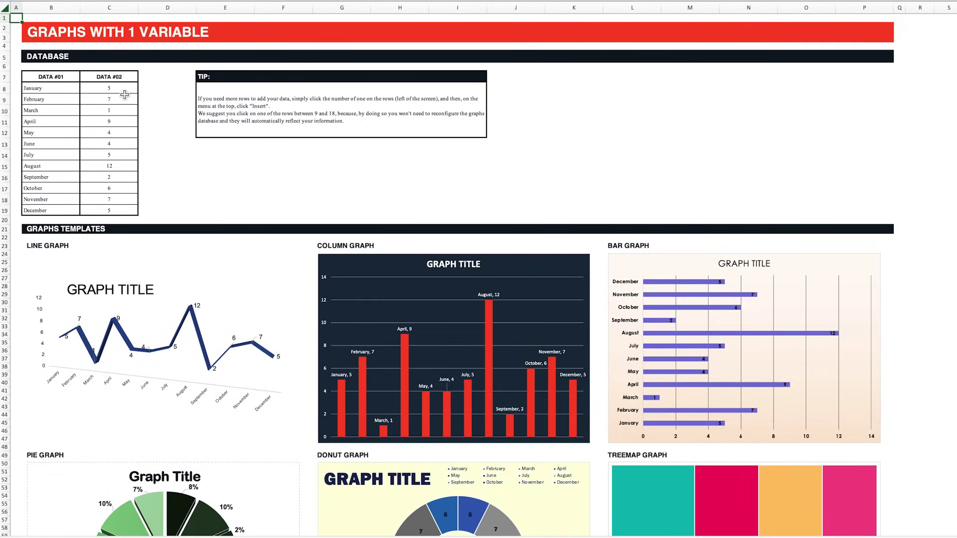
click(125, 94)
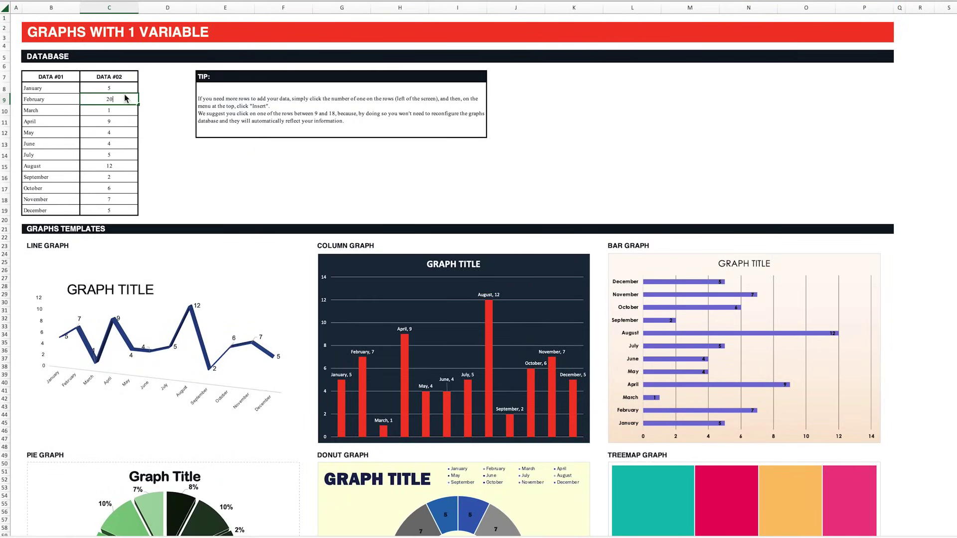
text(20)
key(Return)
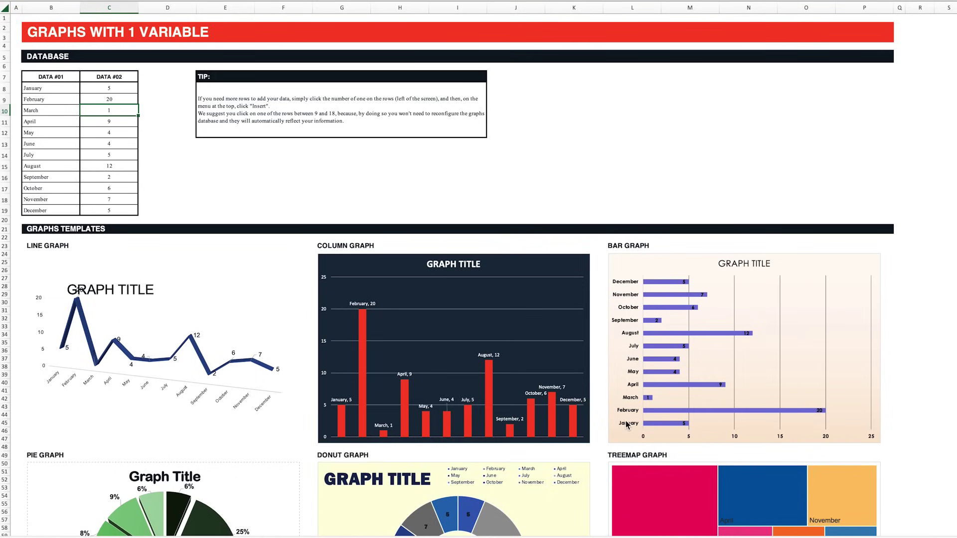
text(5)
key(Return)
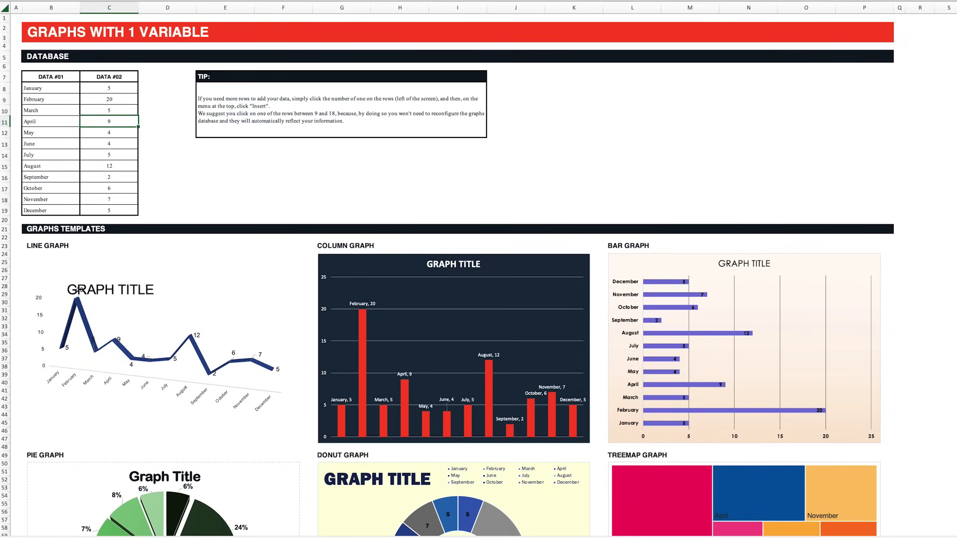
key(ctrl+Page_Down)
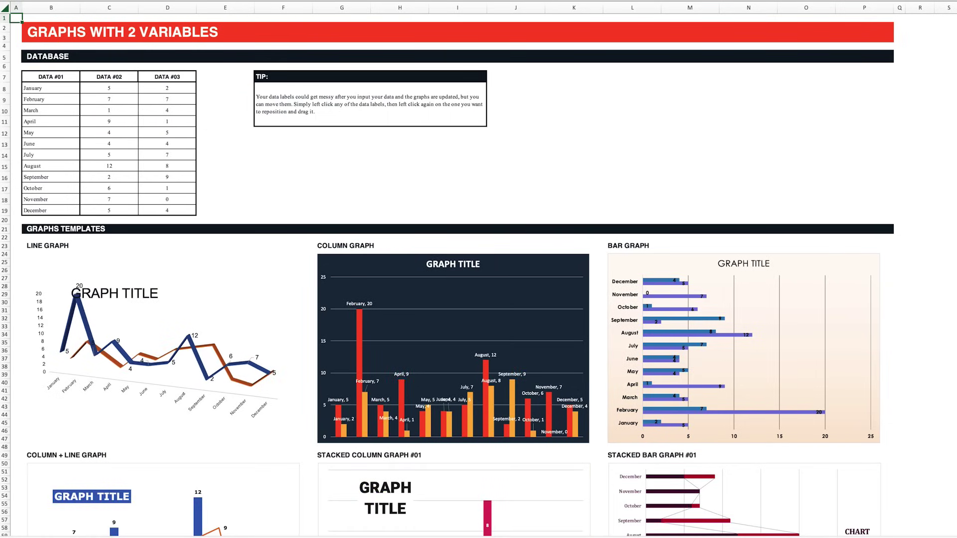
key(ctrl+Page_Down)
key(ctrl+Page_Down)
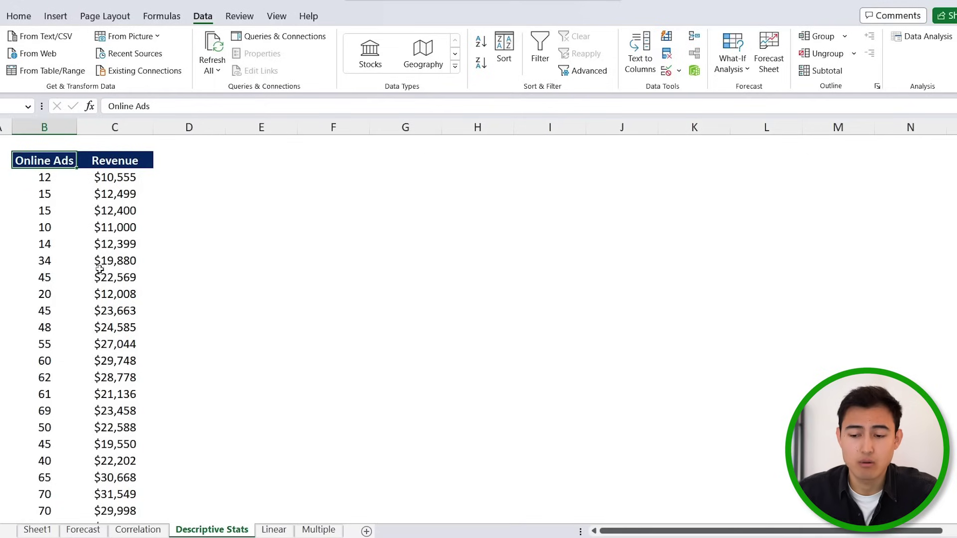
click(55, 174)
click(100, 193)
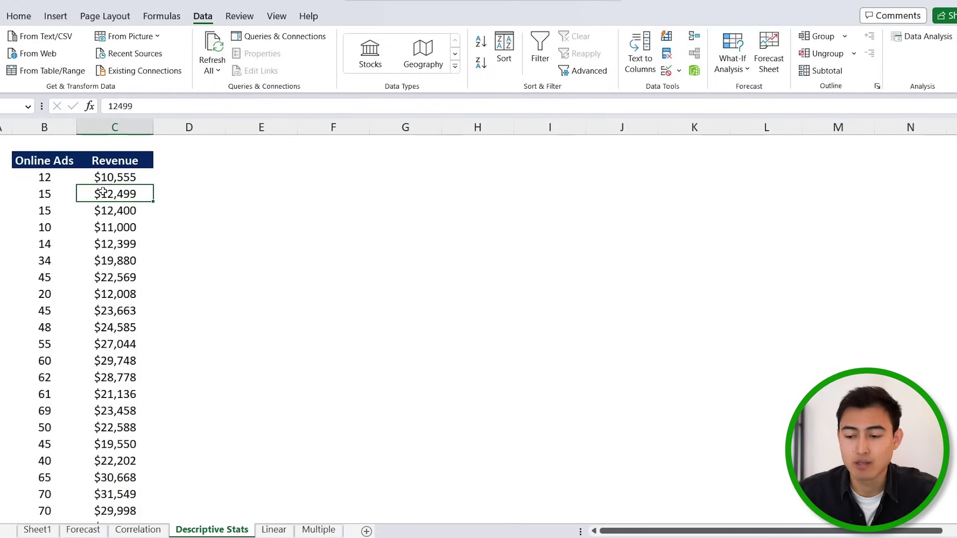
key(Right)
key(Right)
key(Up)
key(Up)
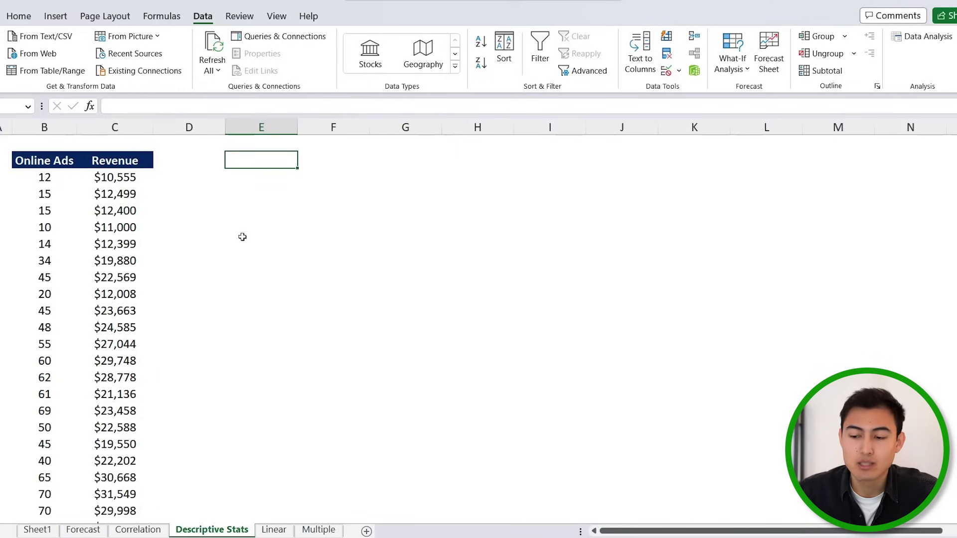
key(Down)
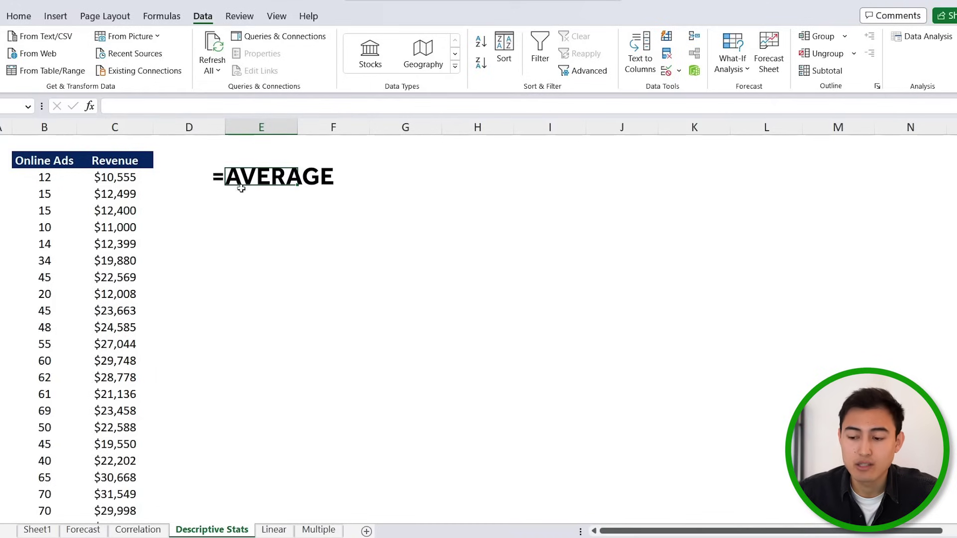
key(Down)
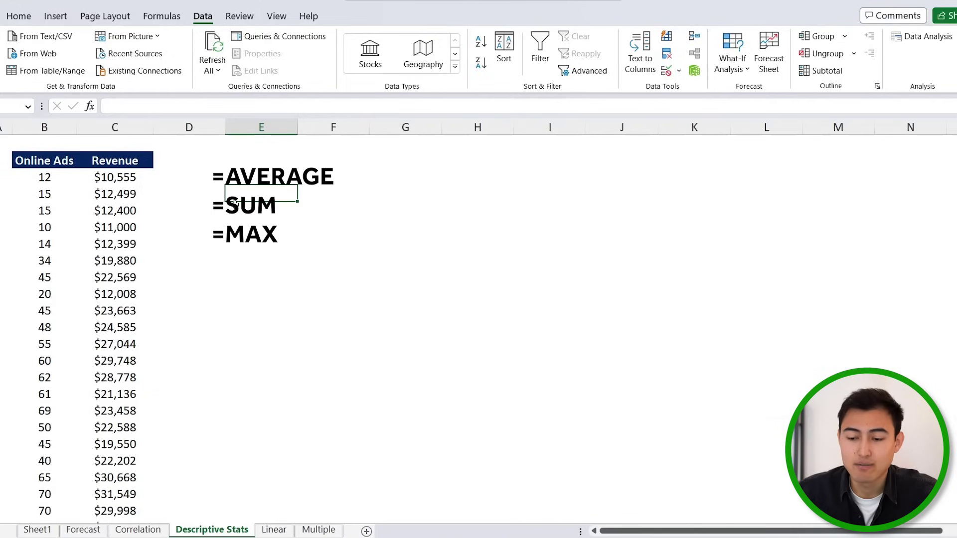
key(Left)
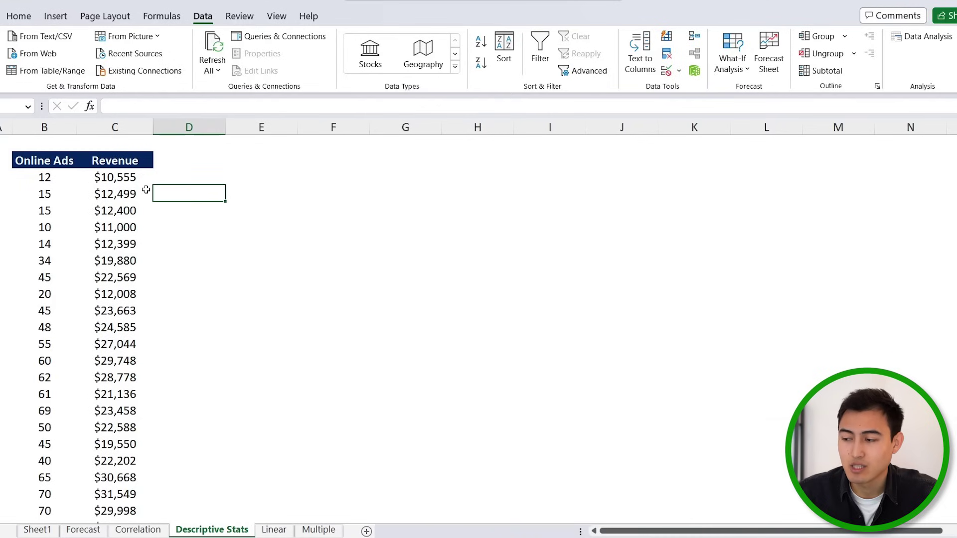
Open Descriptive Statistics with input range $B$2:$C$33 covering Online Ads and Revenue.
click(919, 37)
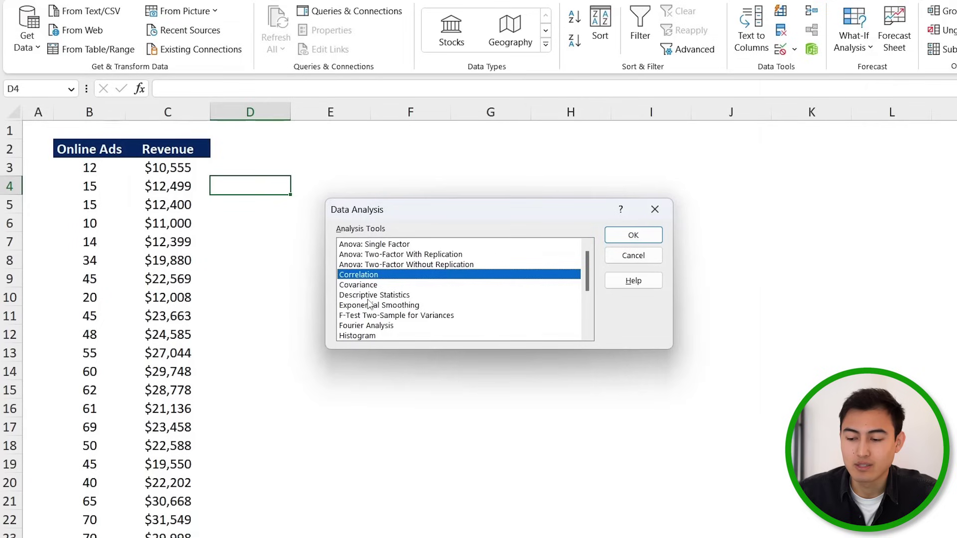
click(354, 297)
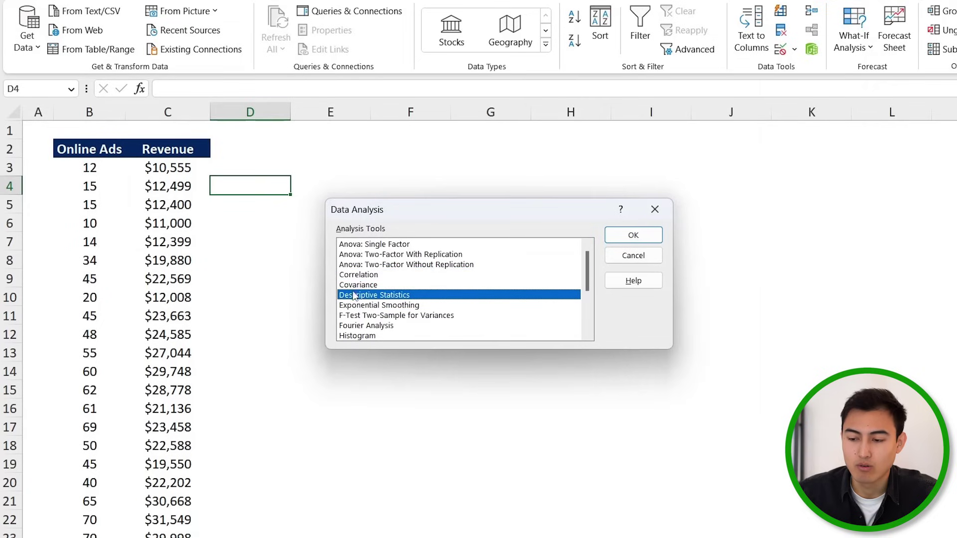
click(634, 239)
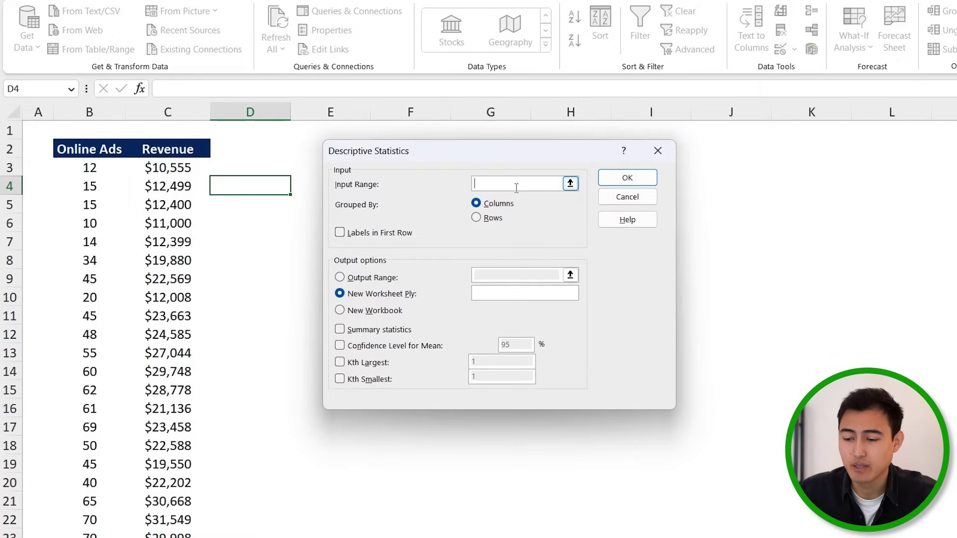
click(110, 151)
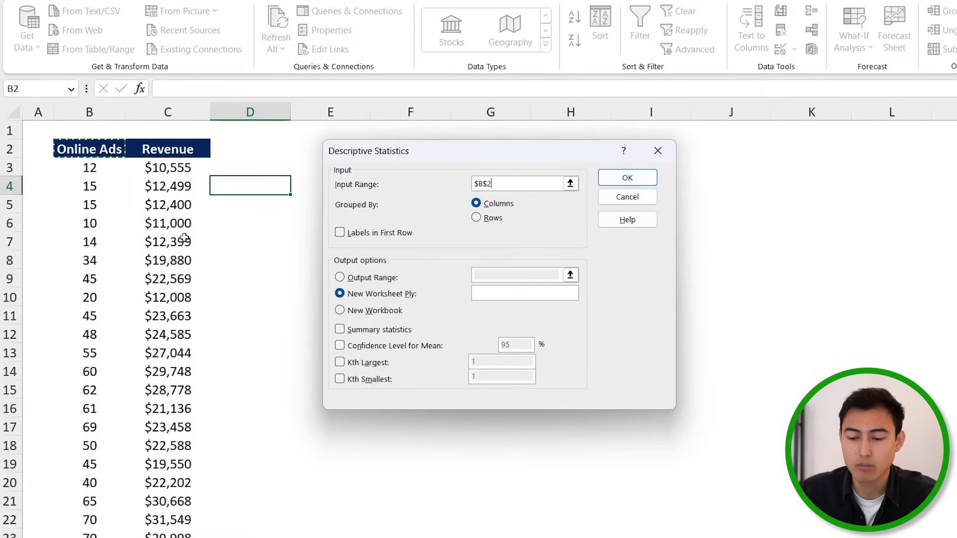
key(ctrl+shift+Down)
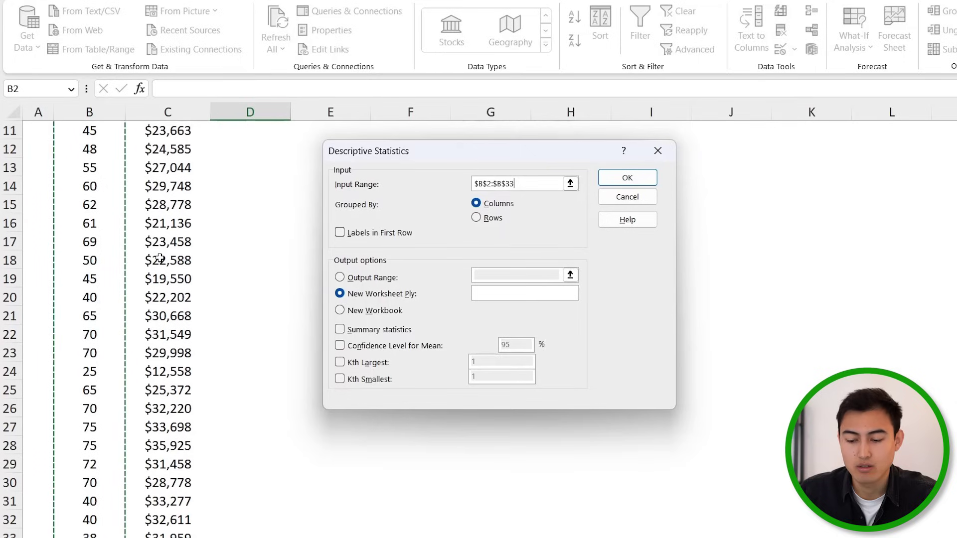
key(ctrl+shift+Right)
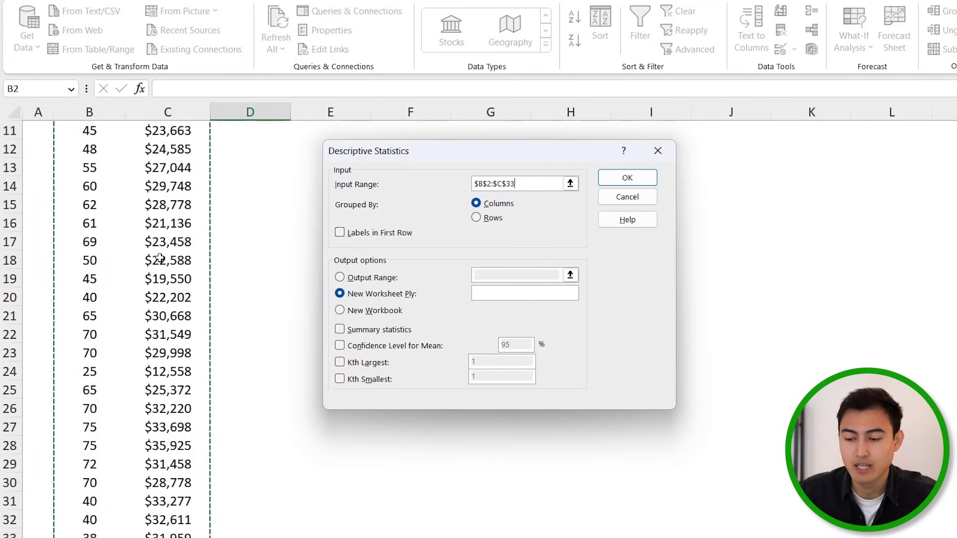
Tick Labels in First Row, output to $E$2, include Summary statistics, and run it.
click(368, 234)
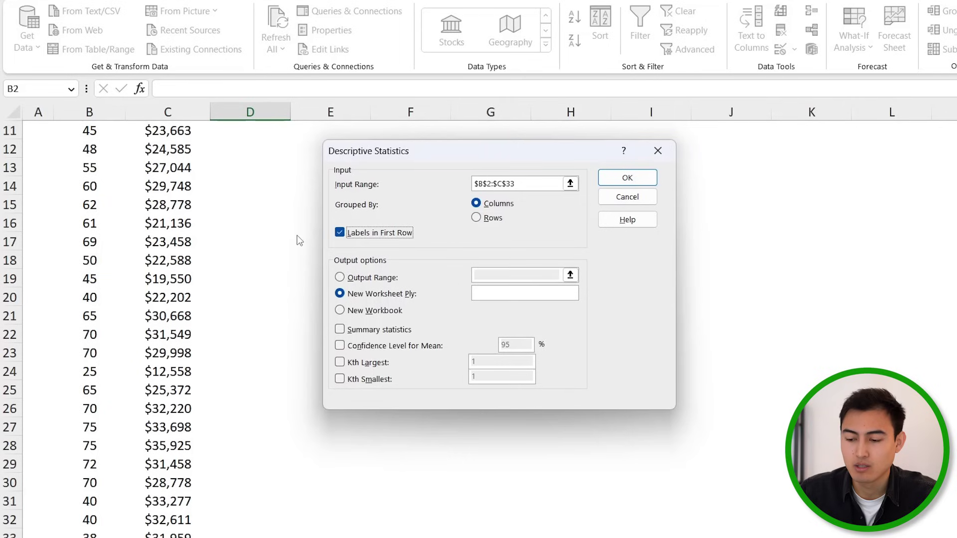
click(382, 279)
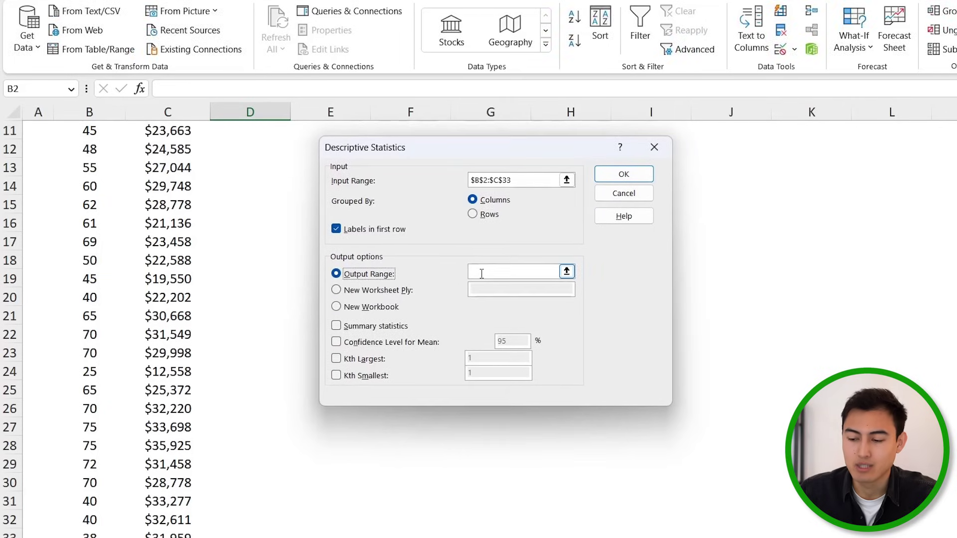
click(481, 274)
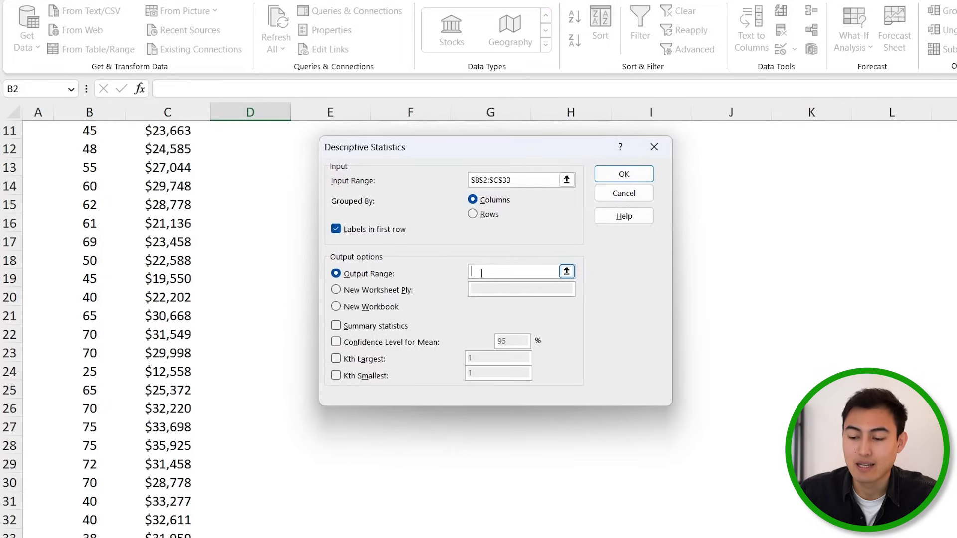
click(258, 173)
scroll(259, 173, up, 4)
click(333, 146)
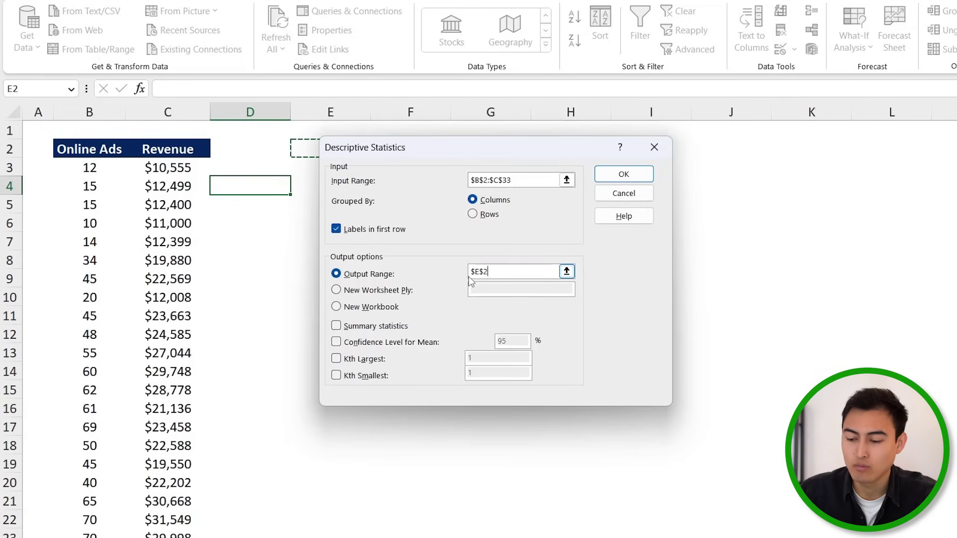
click(367, 329)
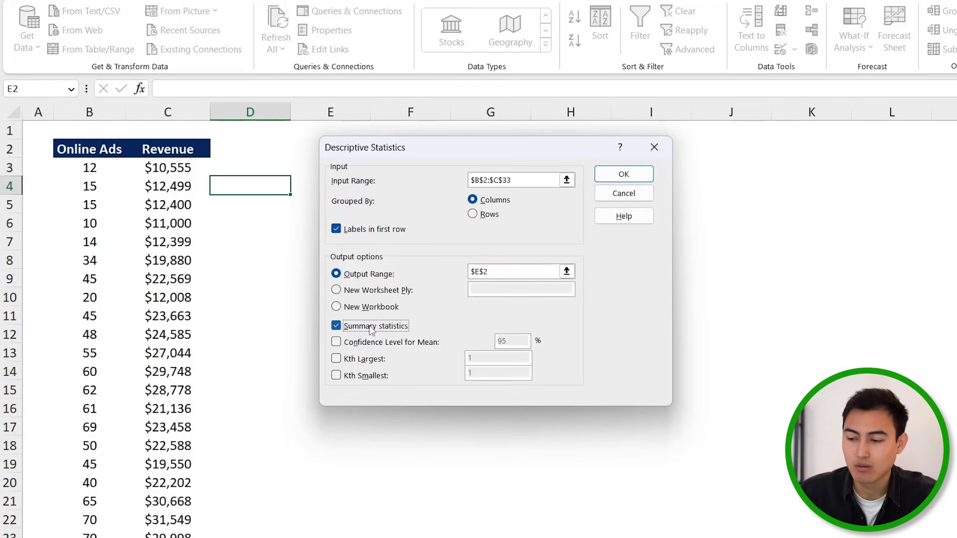
click(624, 175)
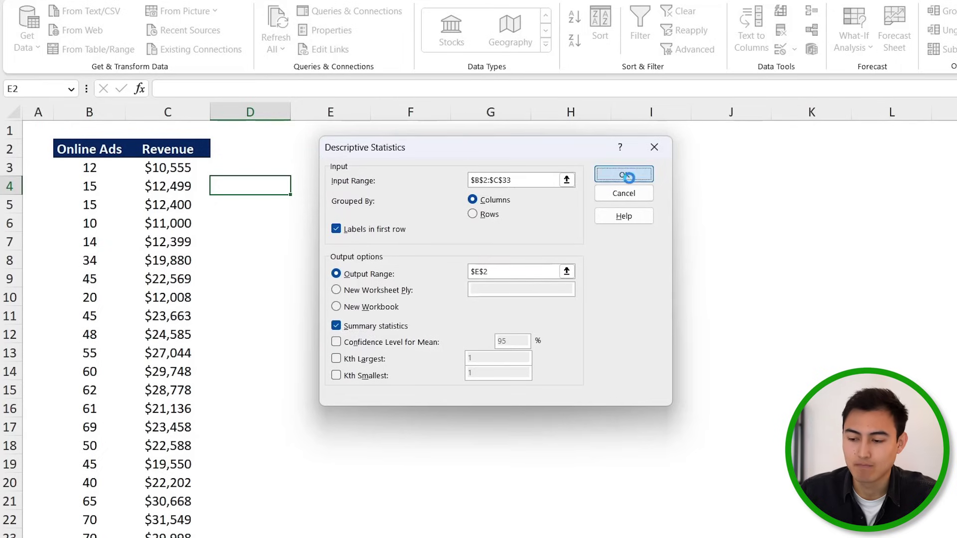
key(Down)
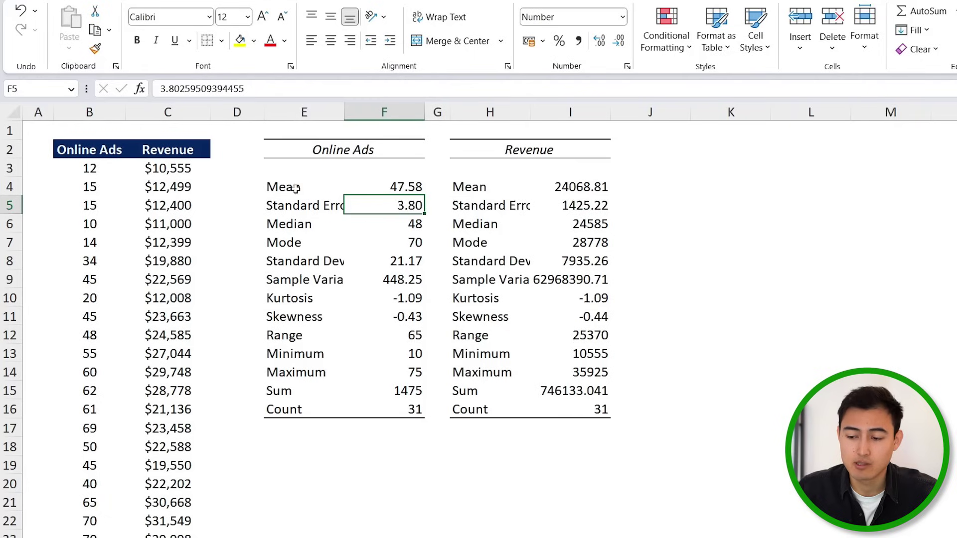
key(Up)
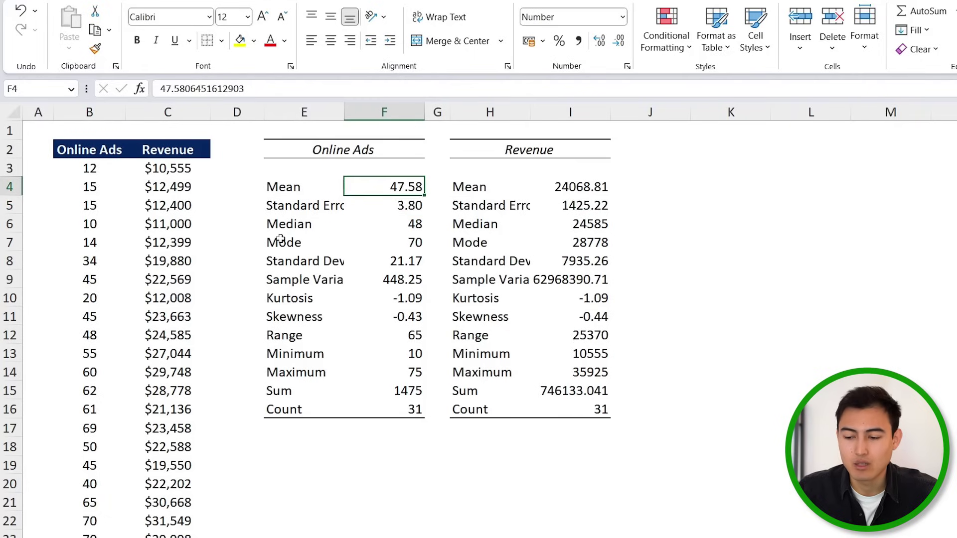
click(401, 249)
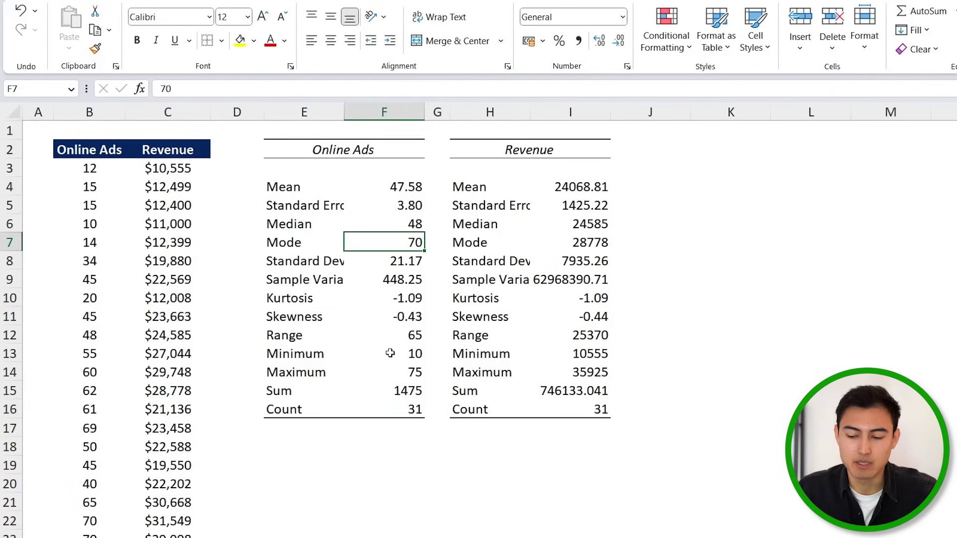
click(399, 391)
key(Down)
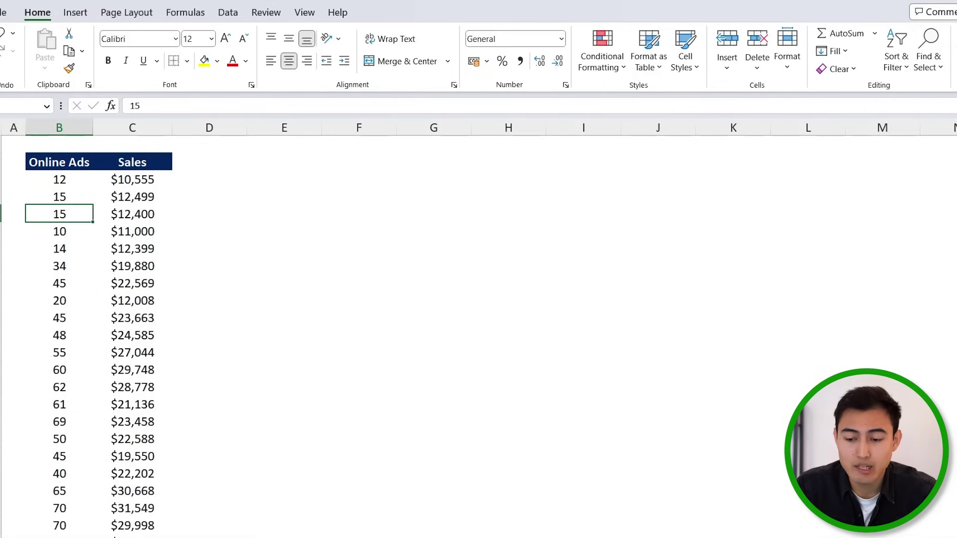
Select the whole Online Ads and Sales table with Ctrl+A and bring up the scatter chart types.
click(61, 161)
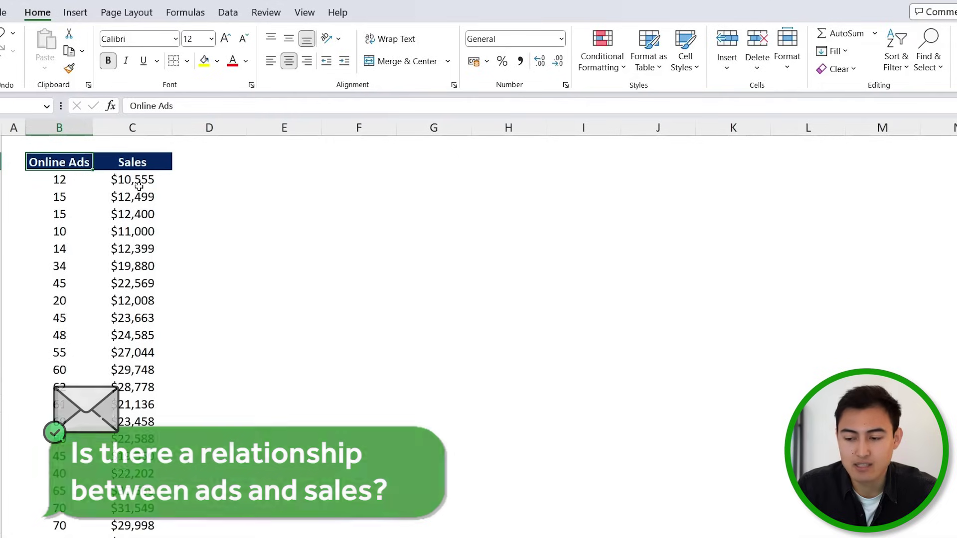
click(137, 238)
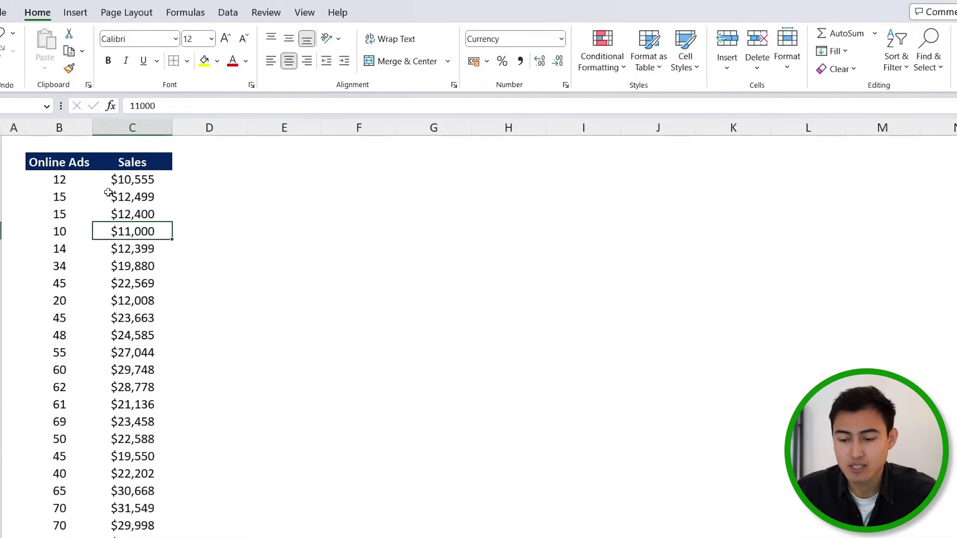
key(ctrl+a)
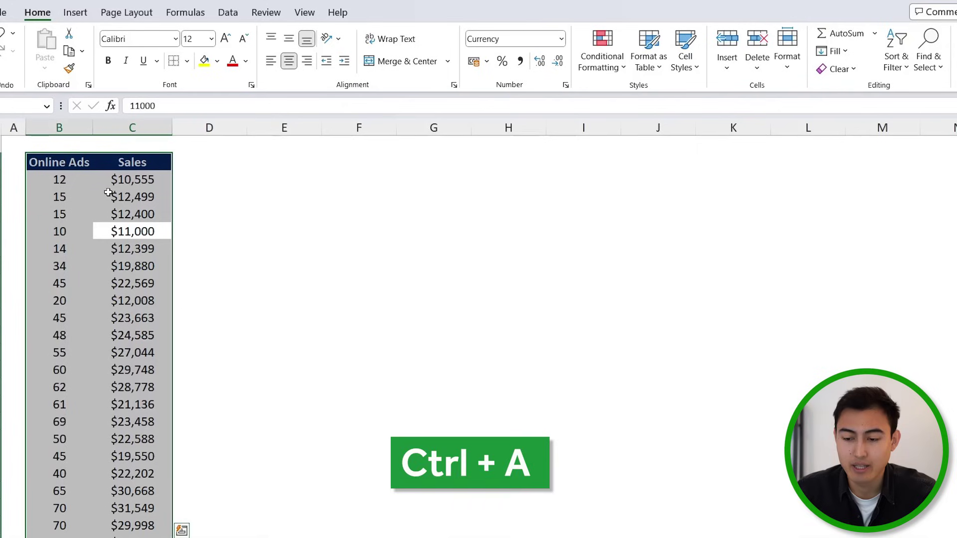
click(75, 14)
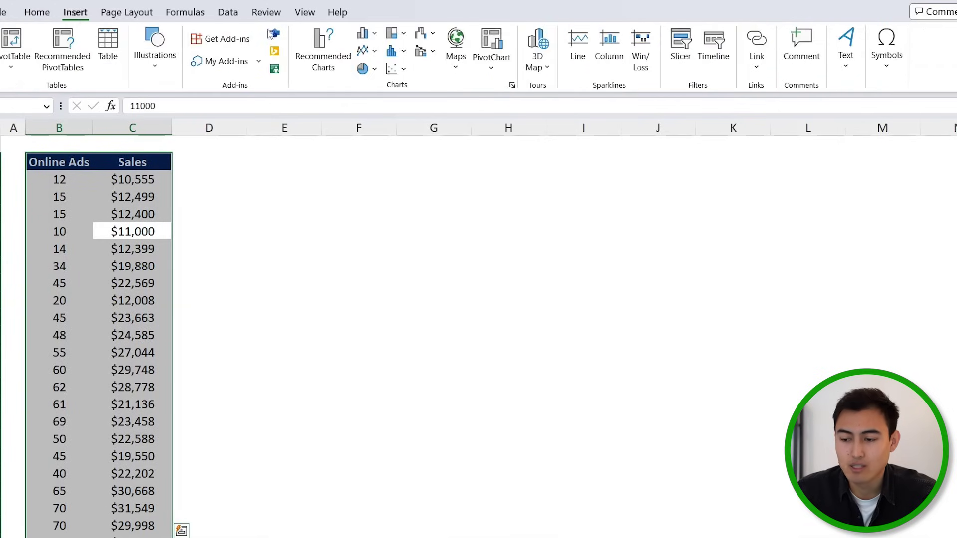
click(393, 70)
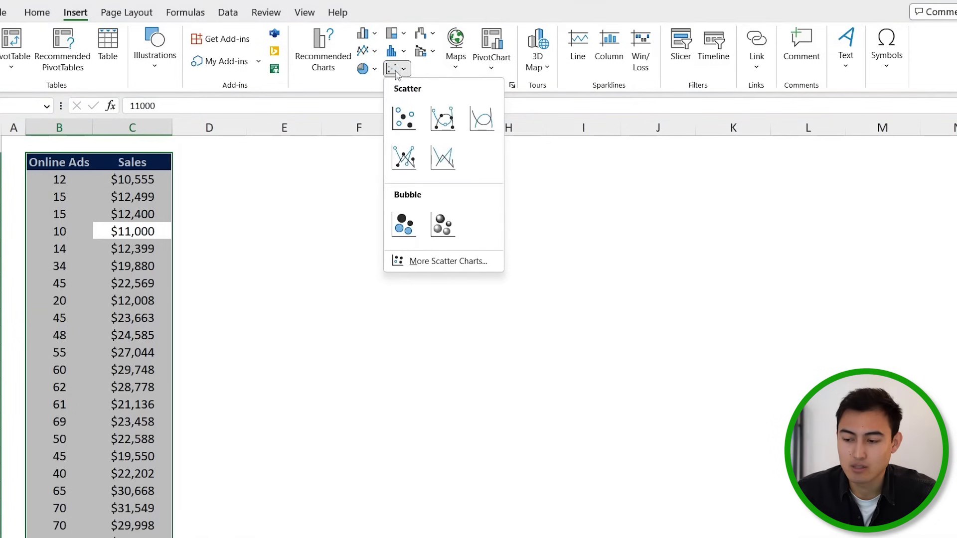
Insert a plain scatter chart of the Sales data and move it beside the data table.
click(407, 120)
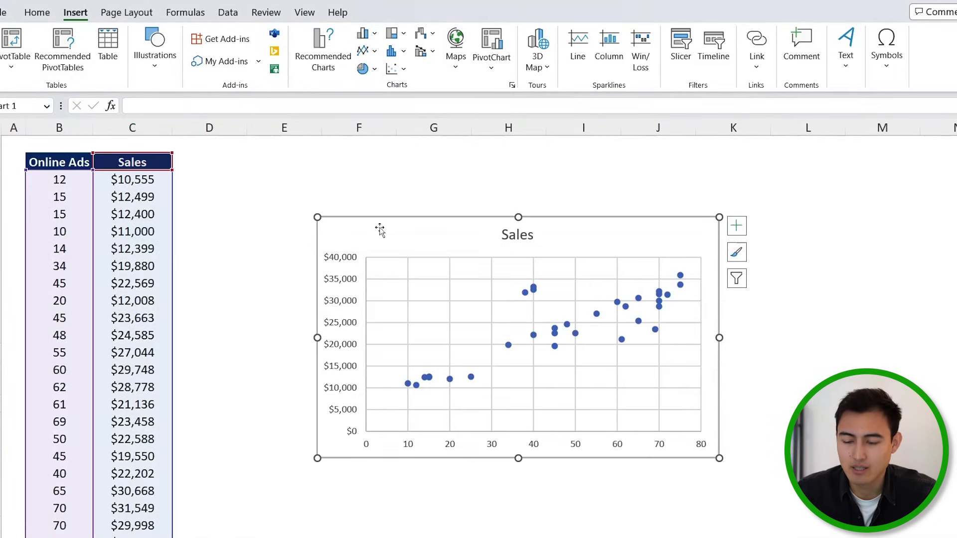
drag(387, 224, 265, 170)
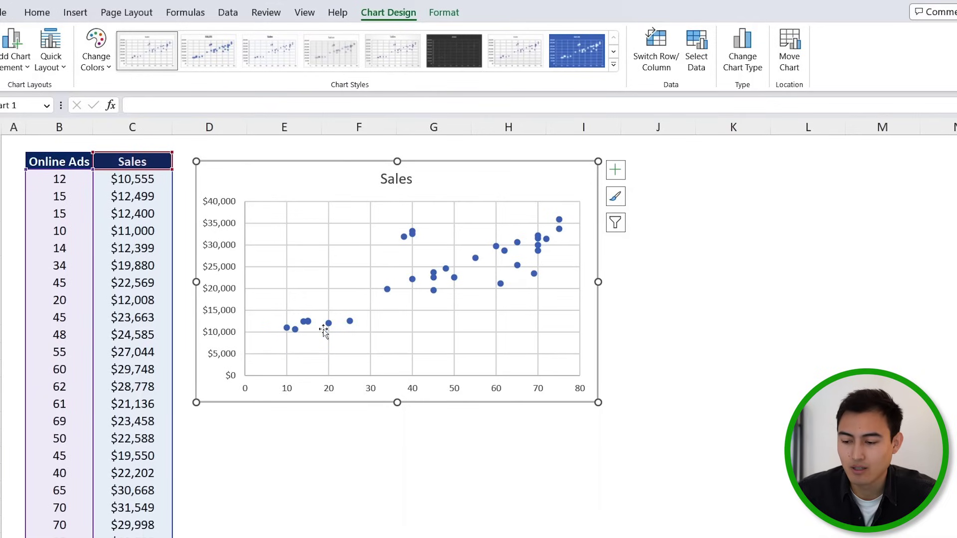
click(434, 278)
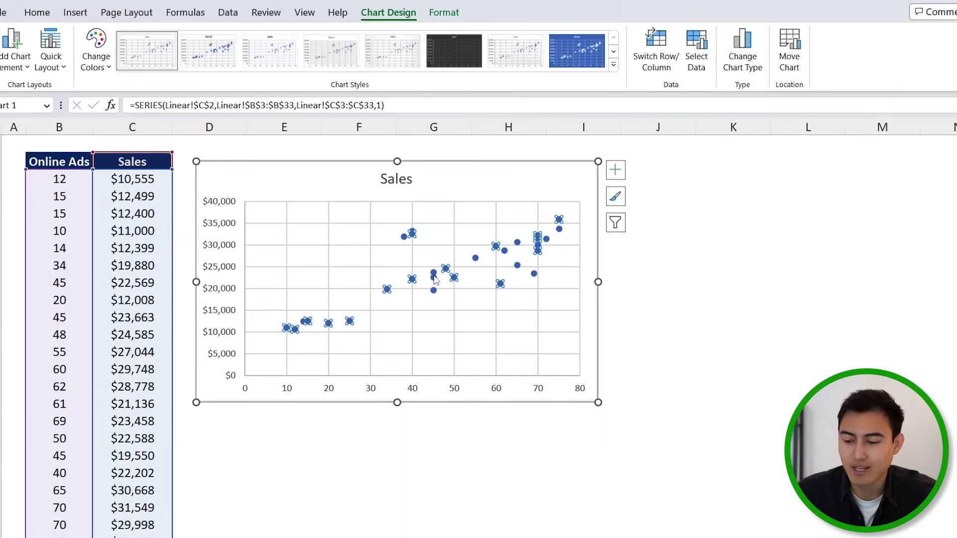
Delete the chart's horizontal and vertical gridlines.
click(467, 226)
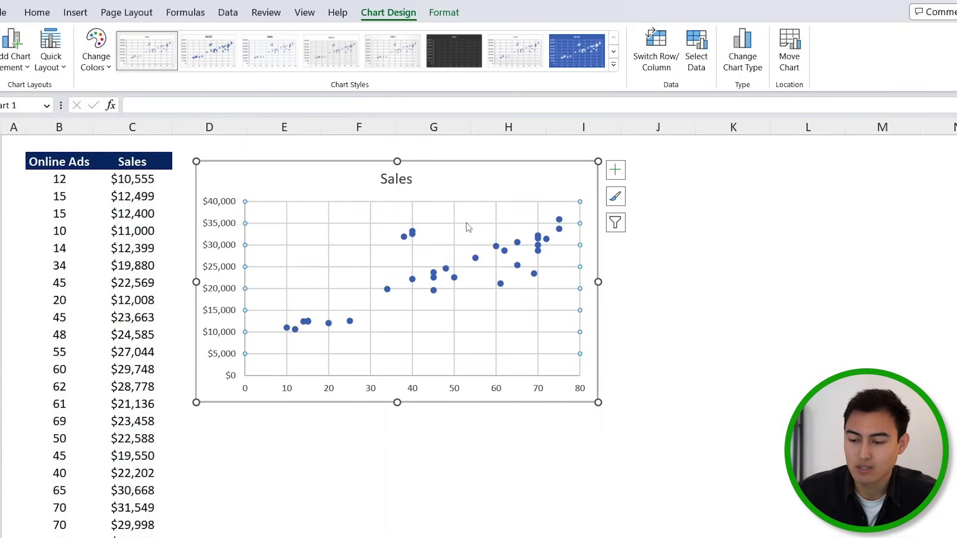
key(Delete)
click(454, 227)
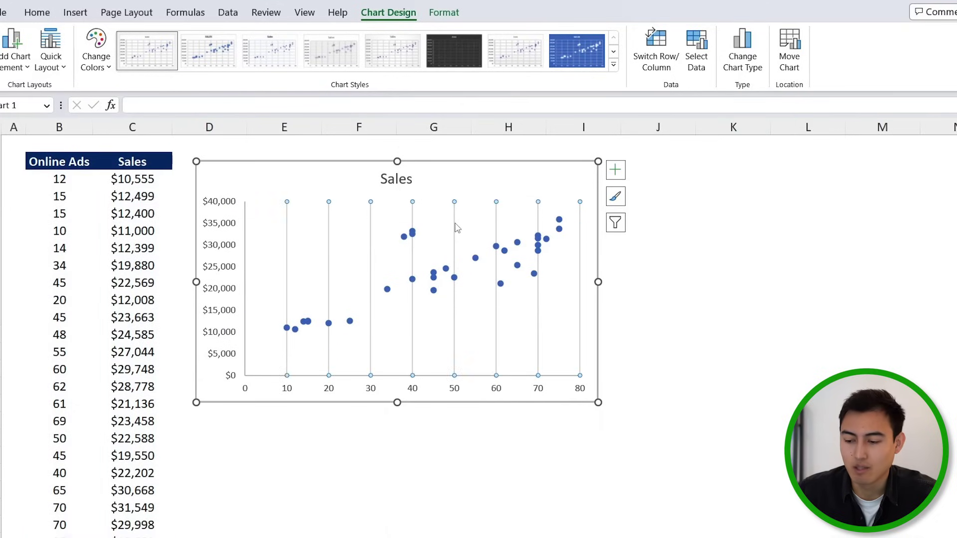
key(Delete)
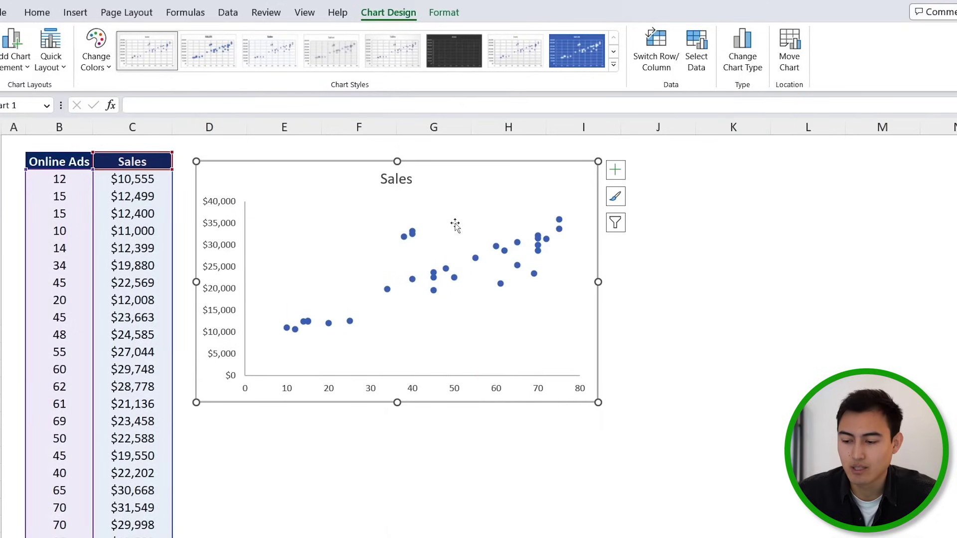
Add a linear trendline to the Sales series displaying R² = 0.6917, and move the label up-left.
right_click(447, 271)
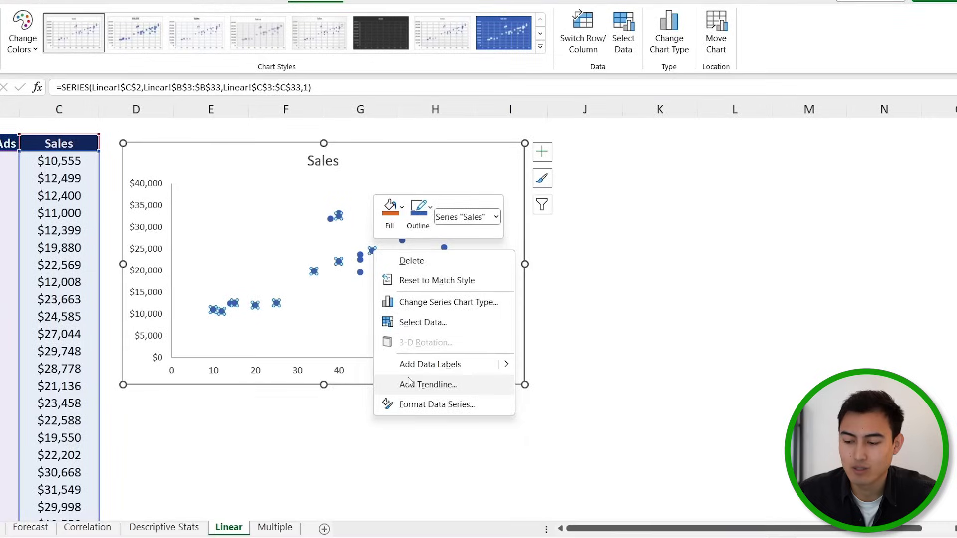
click(408, 380)
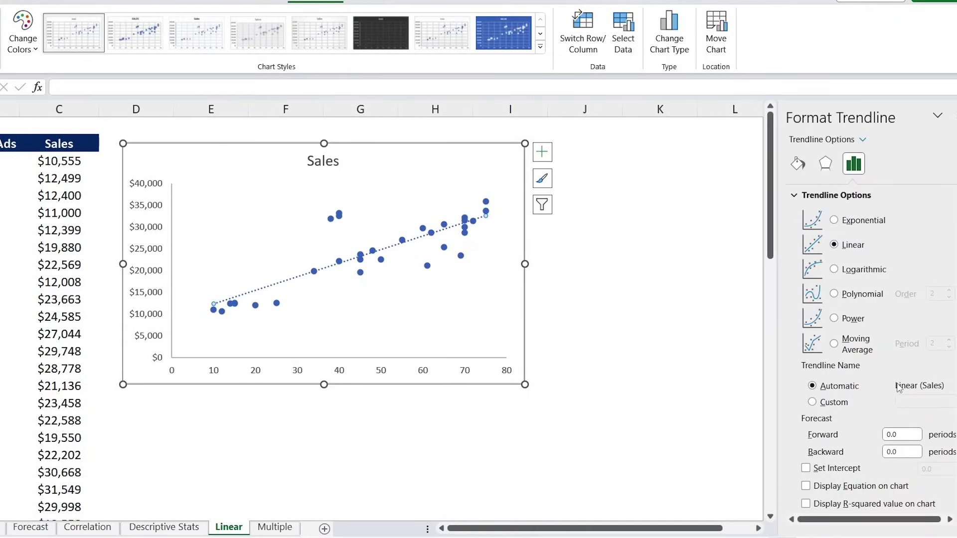
click(837, 505)
click(433, 210)
drag(433, 210, 405, 186)
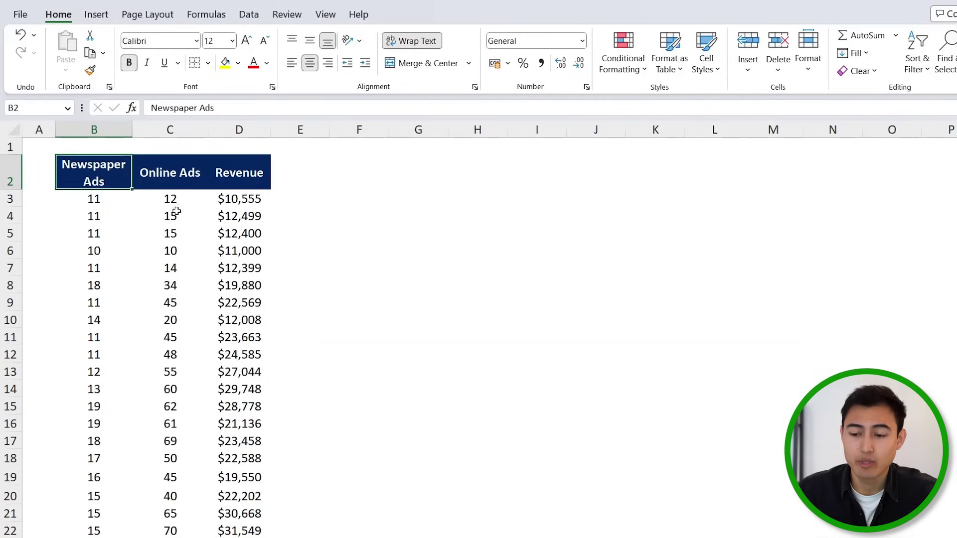
click(178, 127)
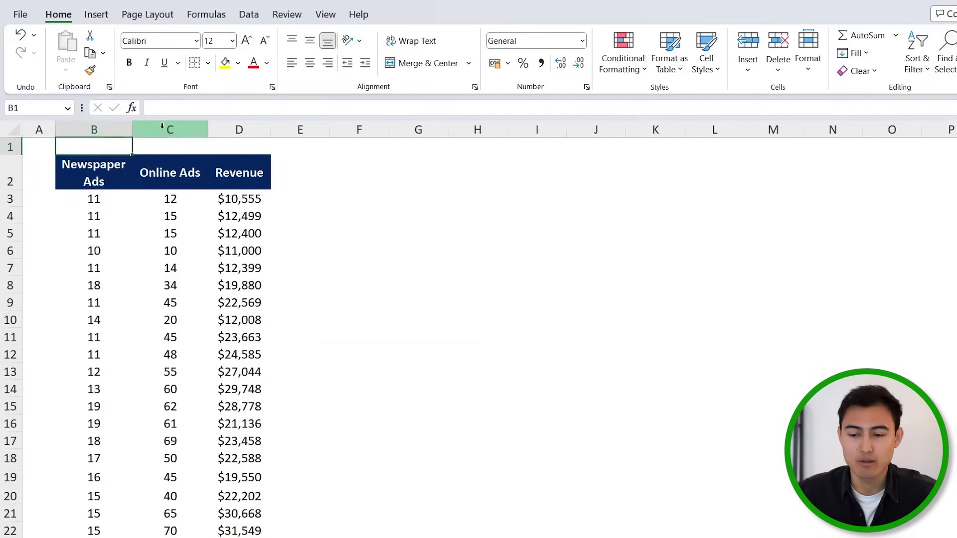
click(105, 129)
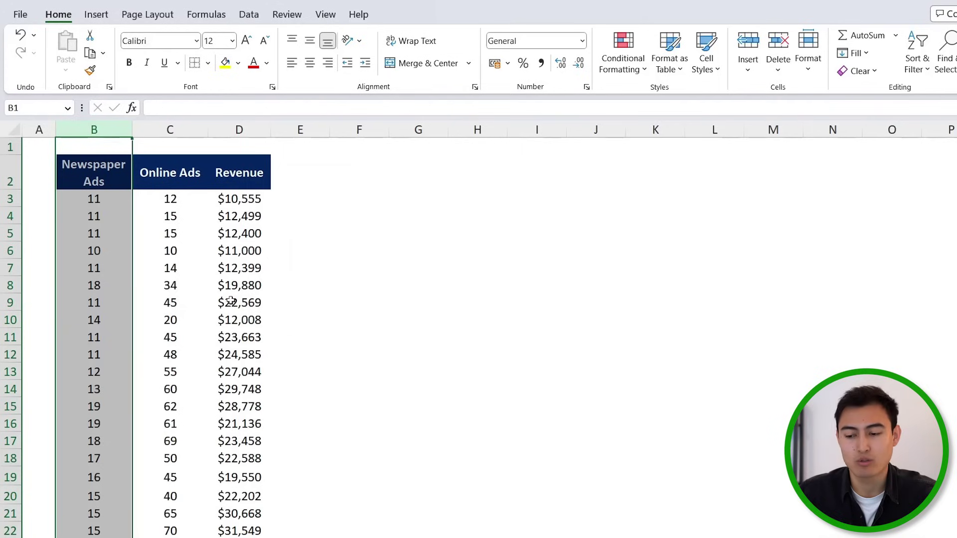
click(237, 211)
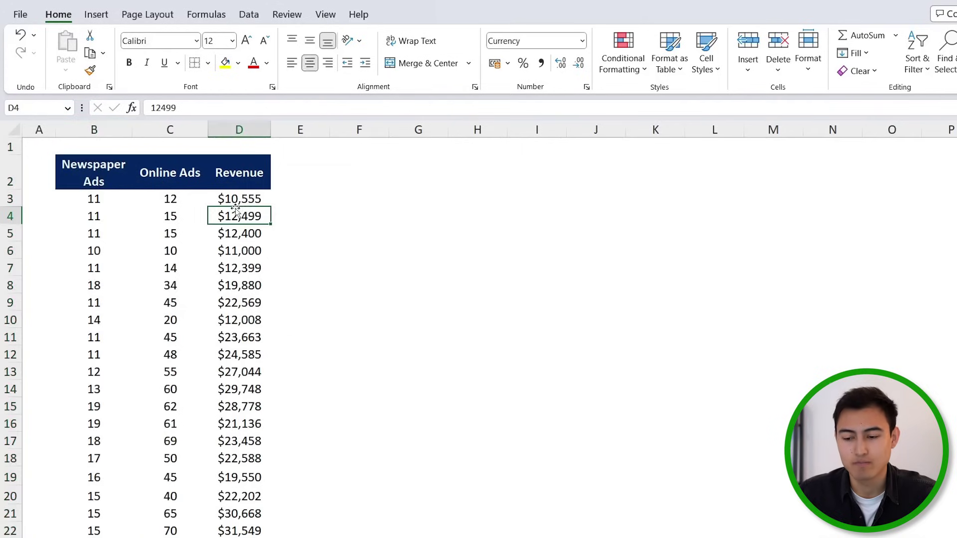
click(172, 175)
click(120, 185)
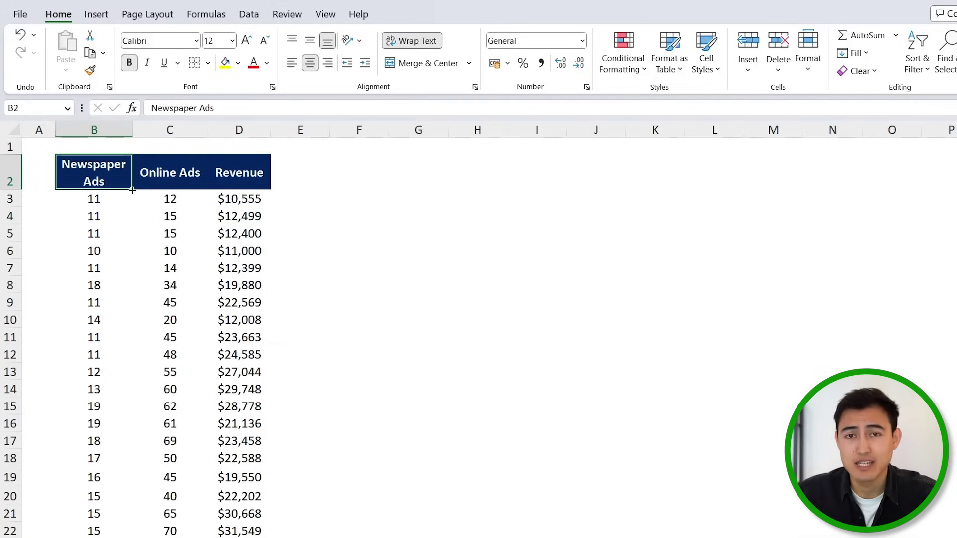
Choose the Regression tool from the Data Analysis list.
click(248, 13)
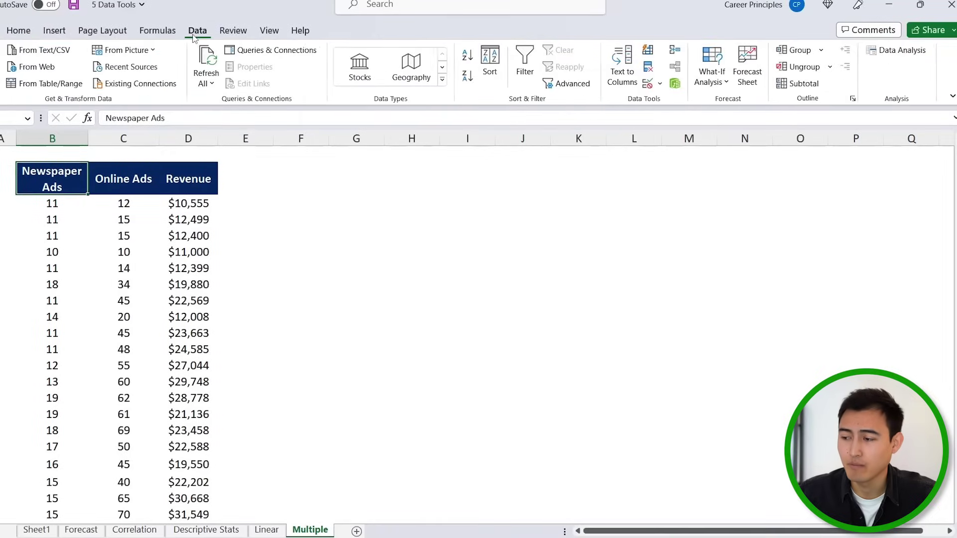
click(897, 50)
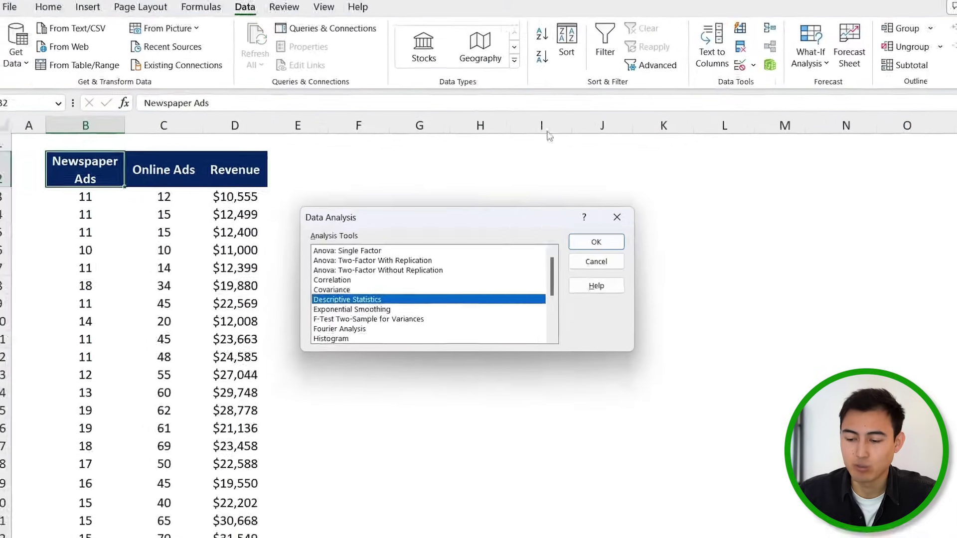
key(Down)
key(Down)
key(Down)
key(Down)
key(Down)
key(Down)
key(Down)
key(Down)
key(Down)
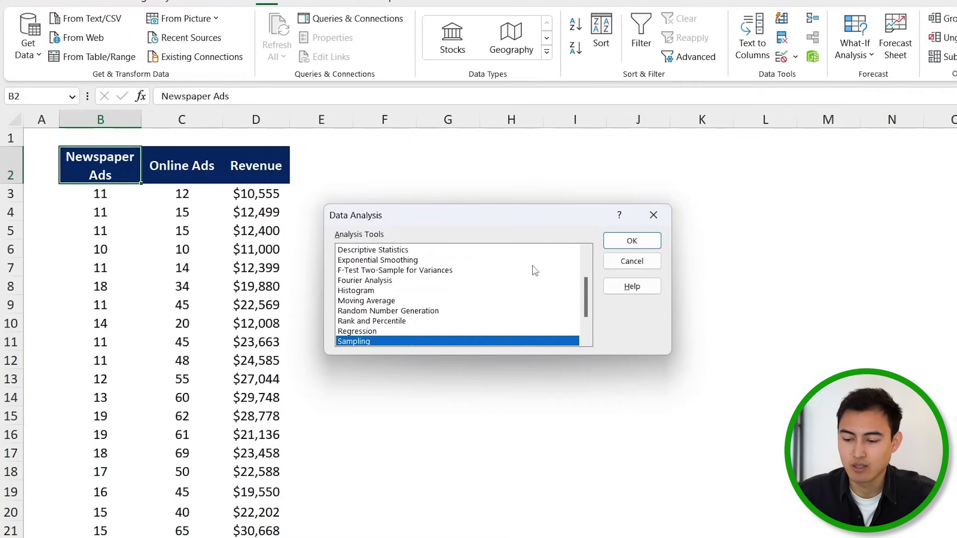
key(Down)
key(Up)
key(Up)
click(631, 241)
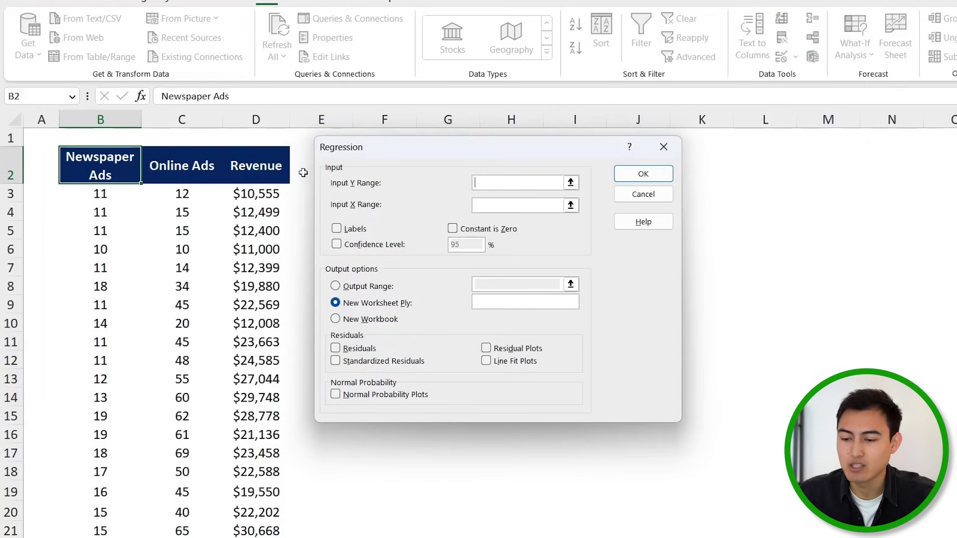
Set the Y input range to Revenue D2:D33 and the X range to B2:C33.
click(258, 165)
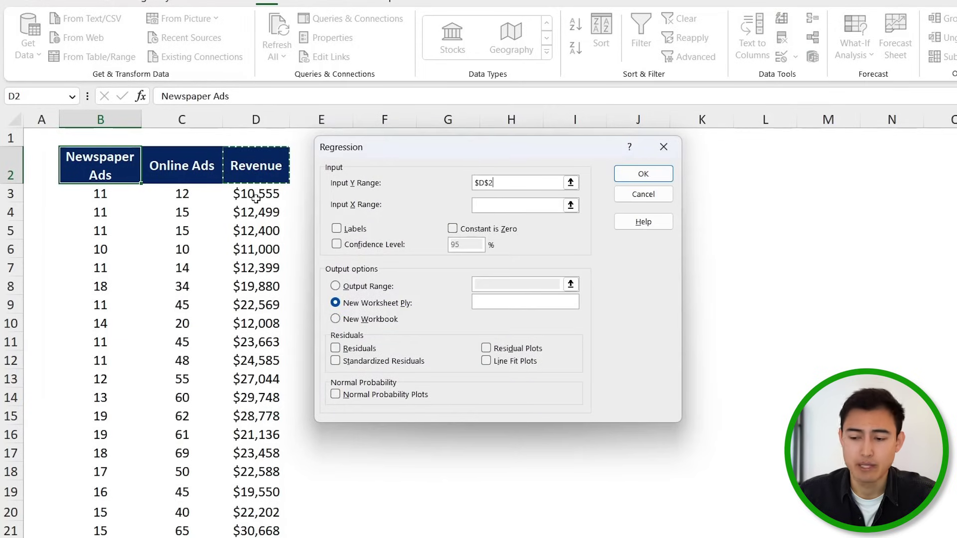
key(ctrl+shift+Down)
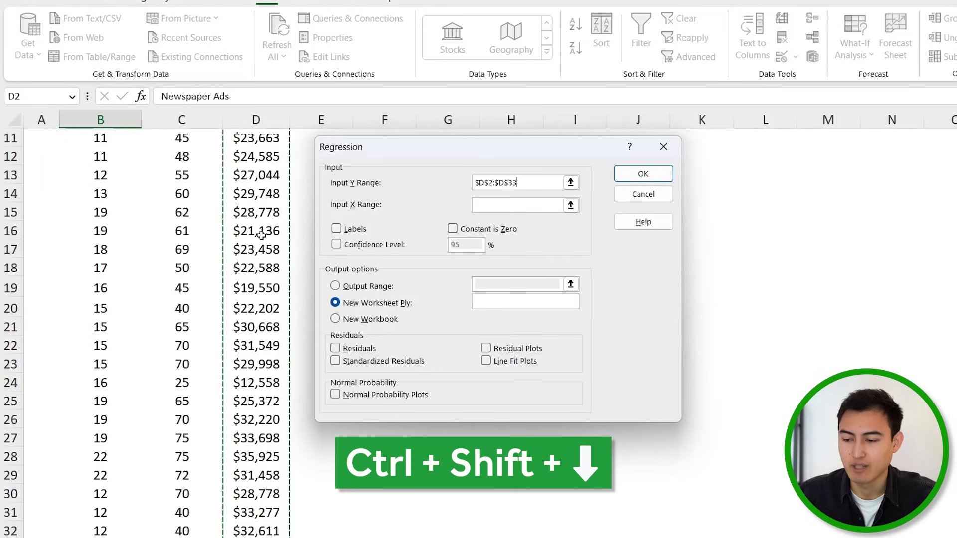
click(504, 204)
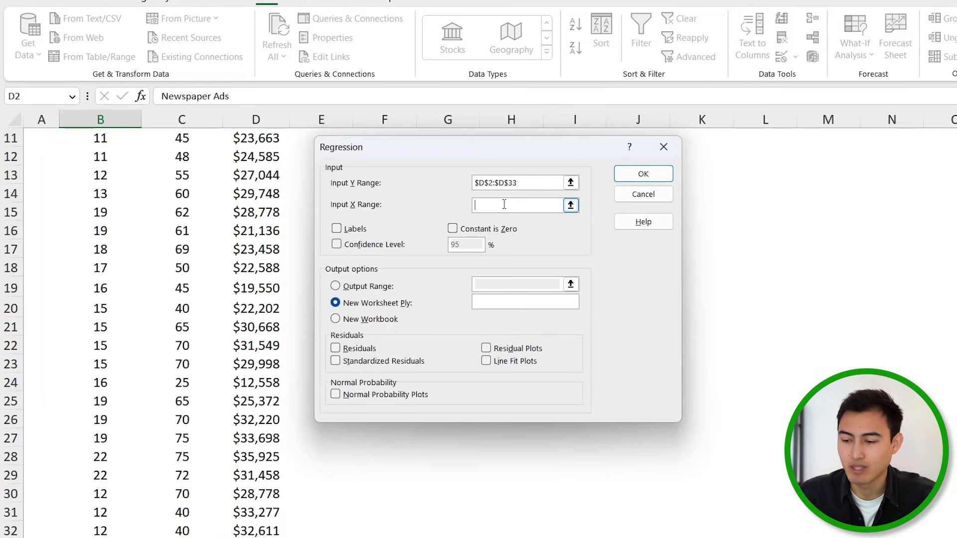
click(188, 220)
key(ctrl+Up)
key(ctrl+Up)
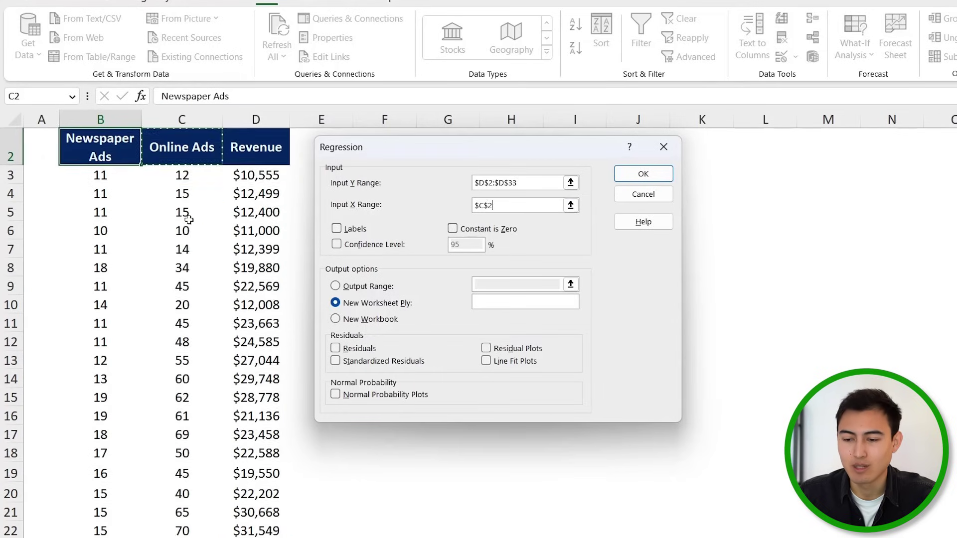
key(Down)
key(Left)
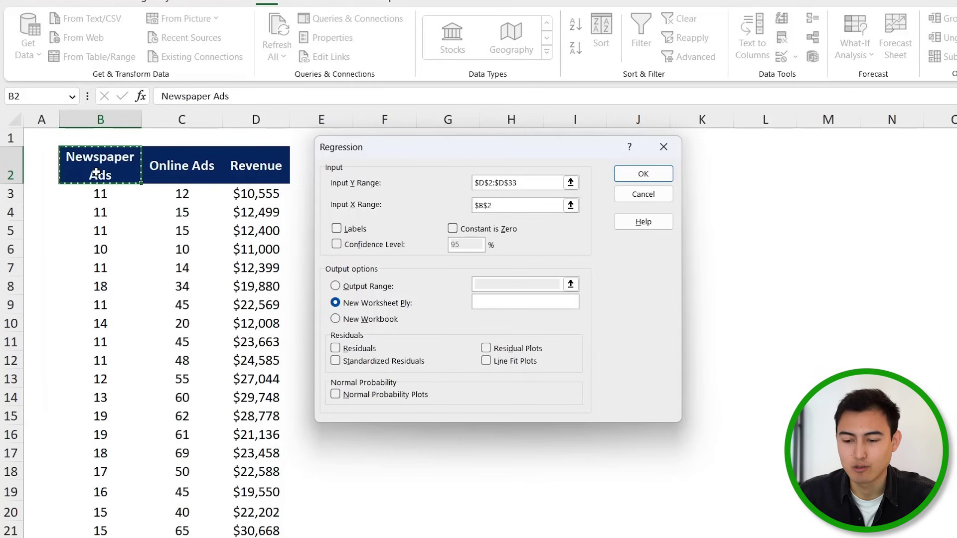
key(shift+Right)
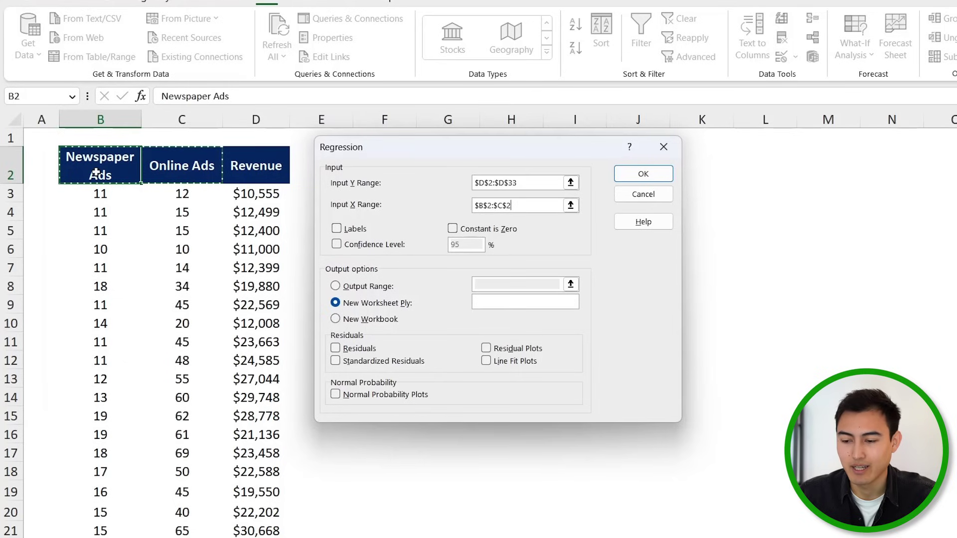
key(ctrl+shift+Down)
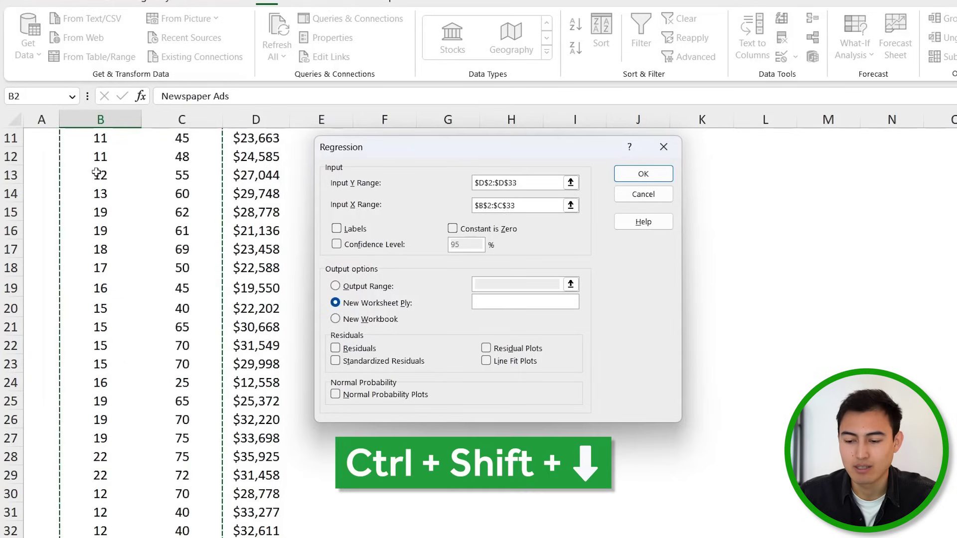
Enable Labels, send output to cell F2 on this sheet, and run the regression.
click(357, 232)
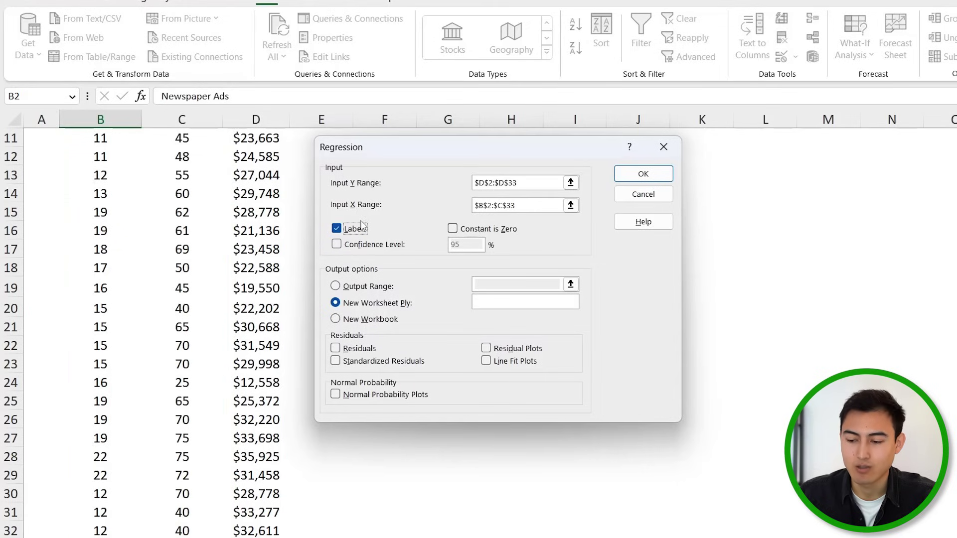
click(365, 288)
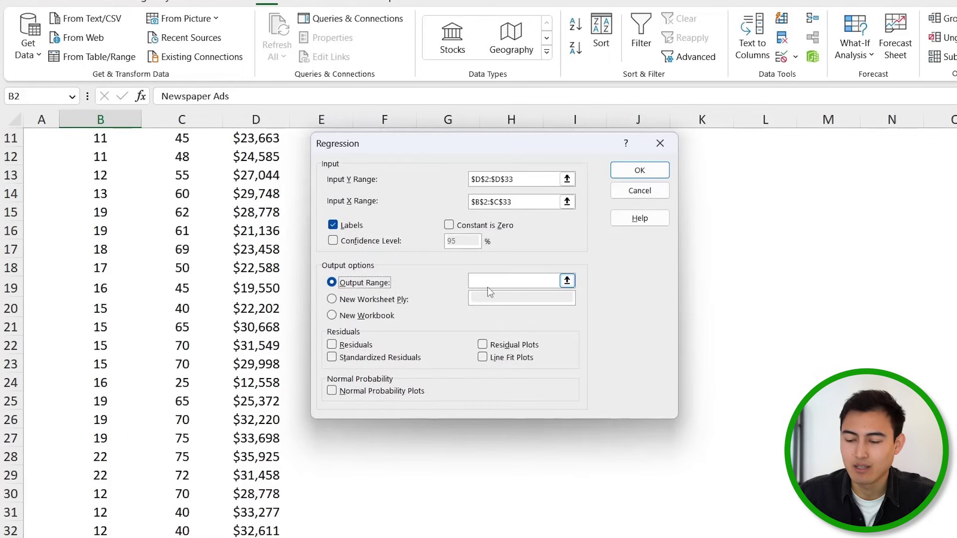
click(297, 234)
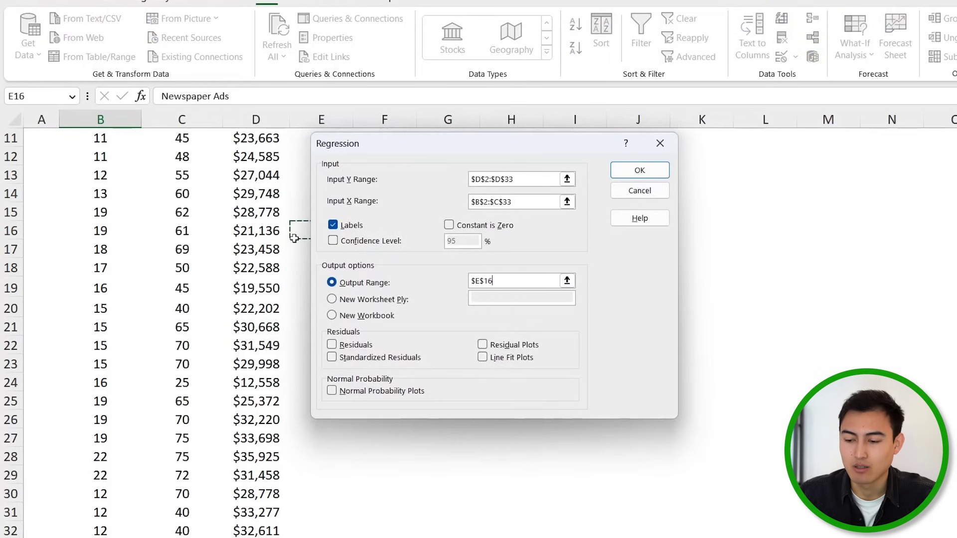
key(ctrl+Up)
drag(413, 155, 520, 155)
click(375, 158)
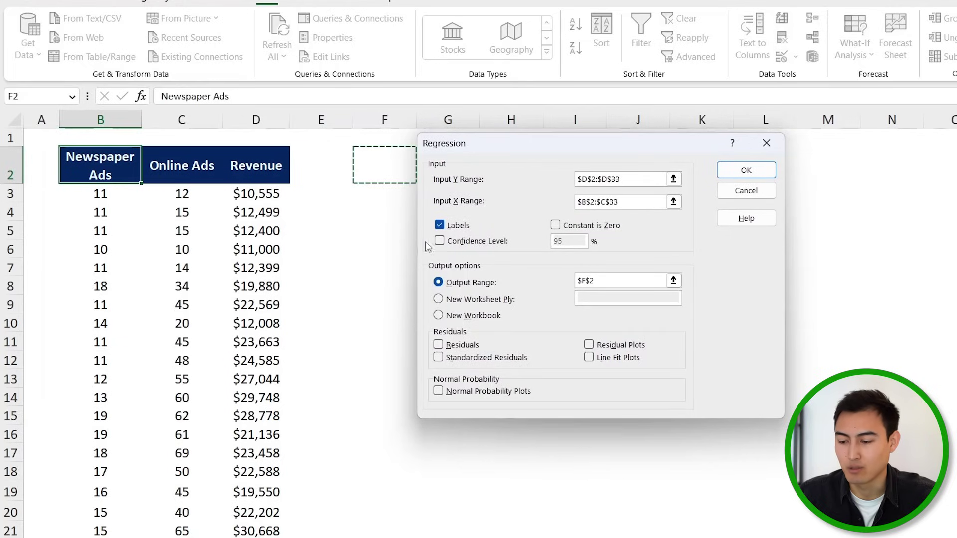
click(747, 170)
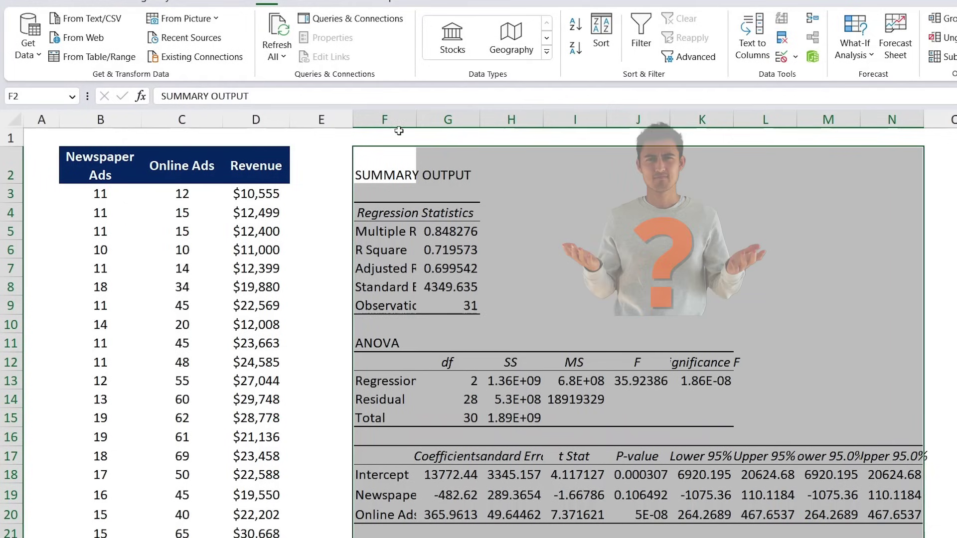
Autofit column F and check the Adjusted R Square value of 0.699542.
double_click(416, 119)
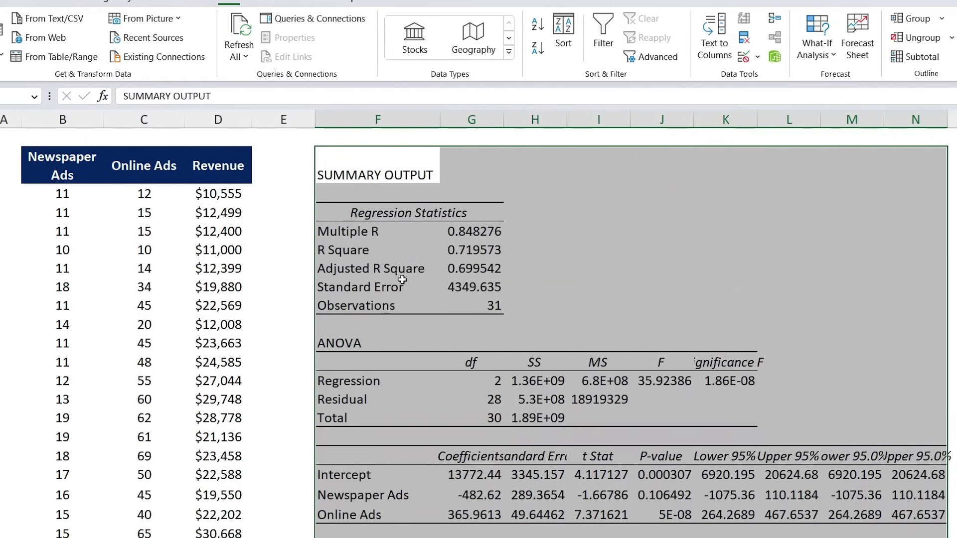
click(427, 213)
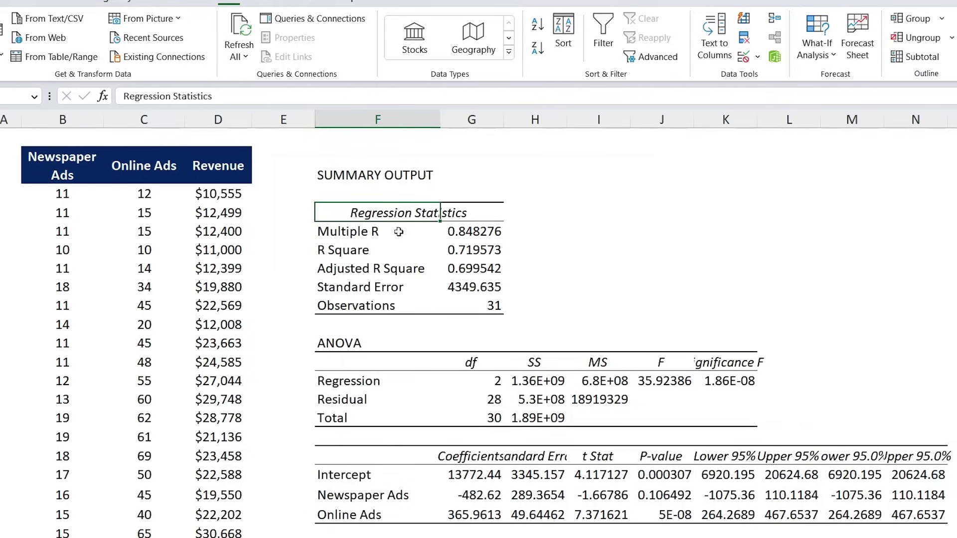
click(371, 265)
key(Up)
click(473, 268)
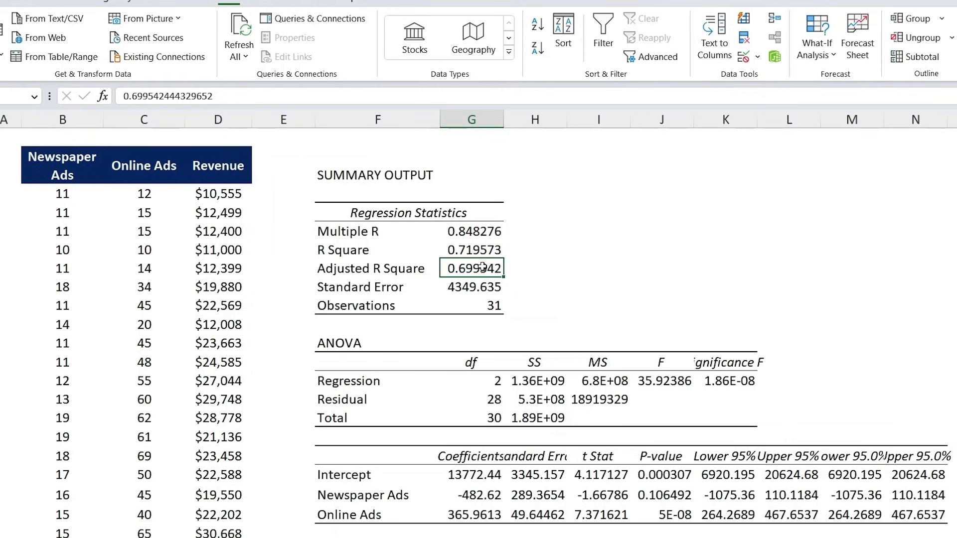
scroll(457, 473, down, 2)
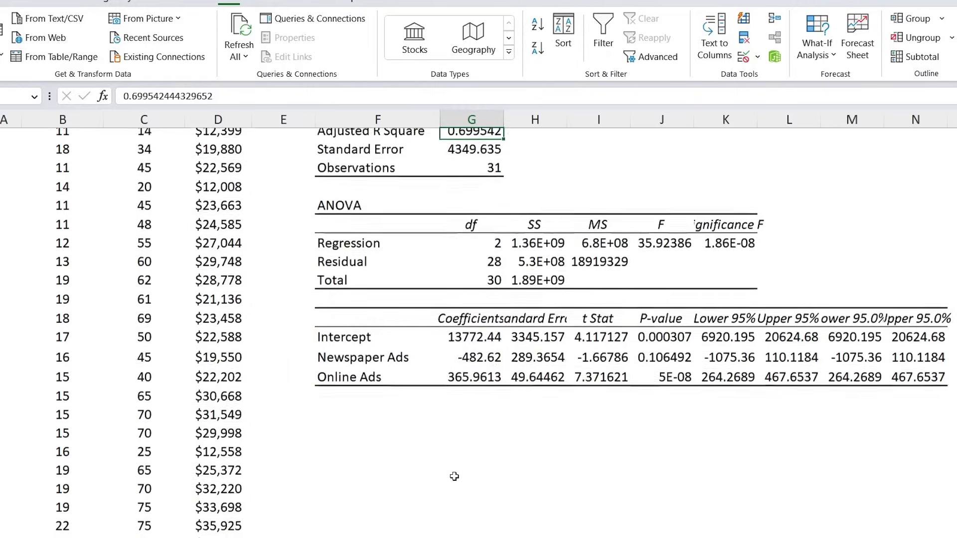
click(478, 344)
click(381, 343)
click(337, 358)
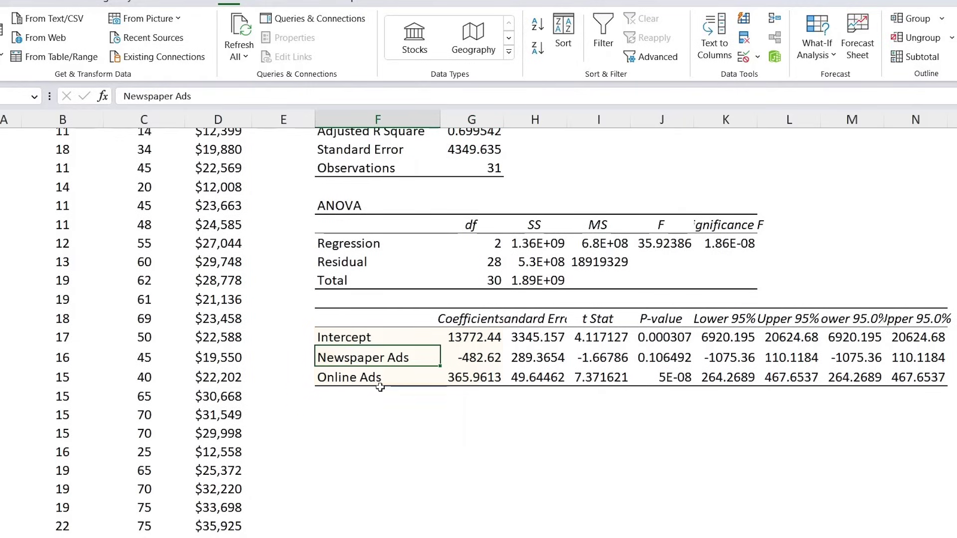
click(477, 358)
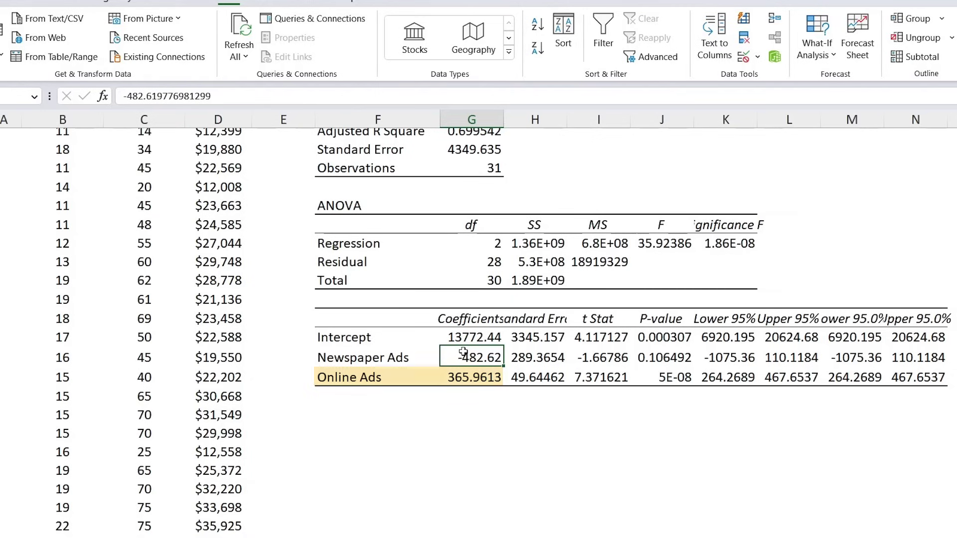
key(Down)
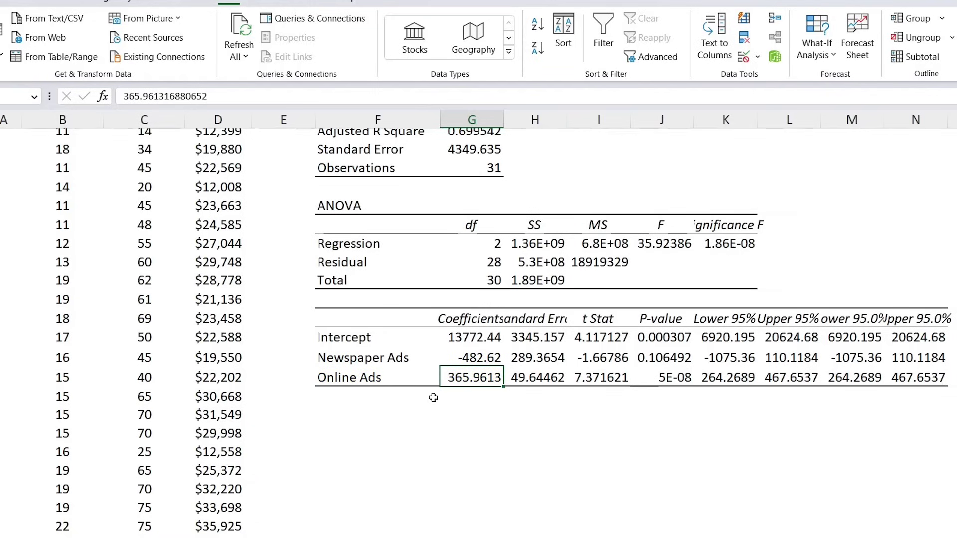
drag(528, 321, 920, 377)
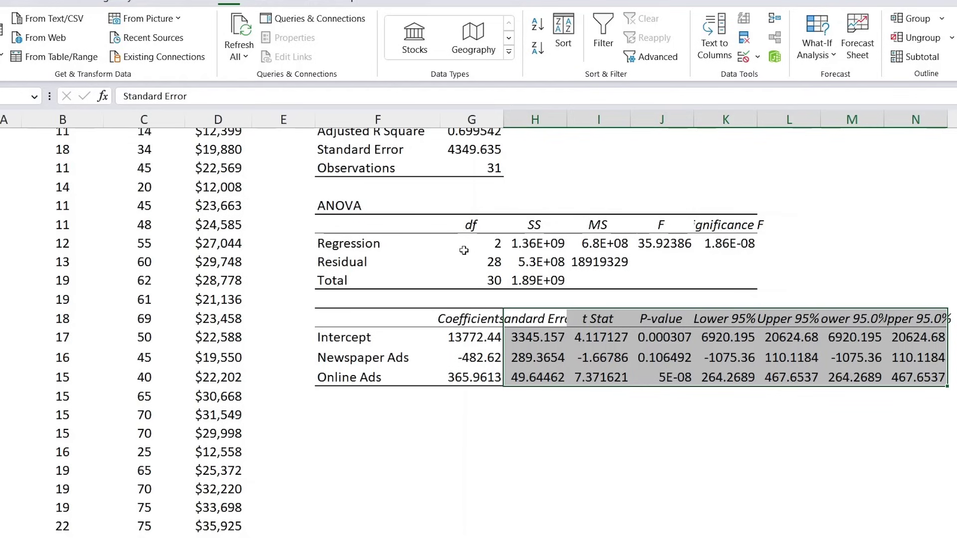